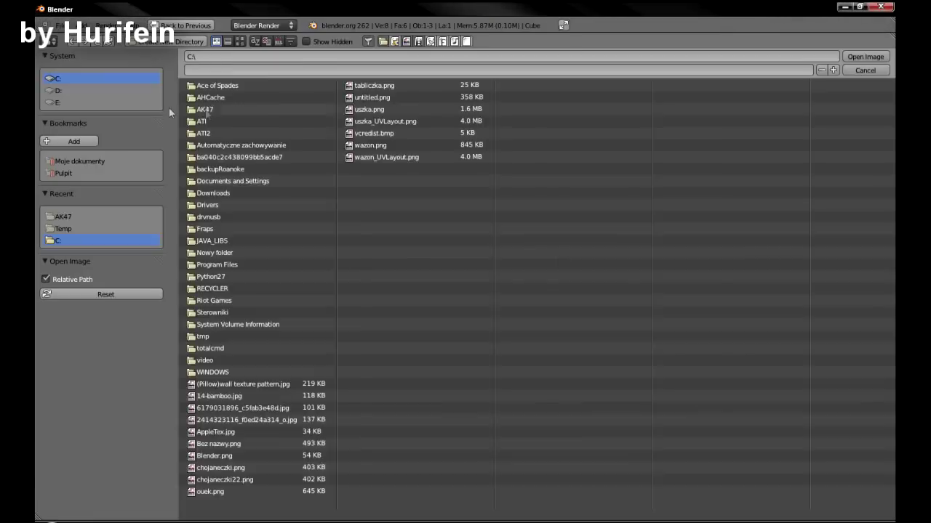
Add a circle rotated -90 on X and move it to the muzzle.
key(shift+a)
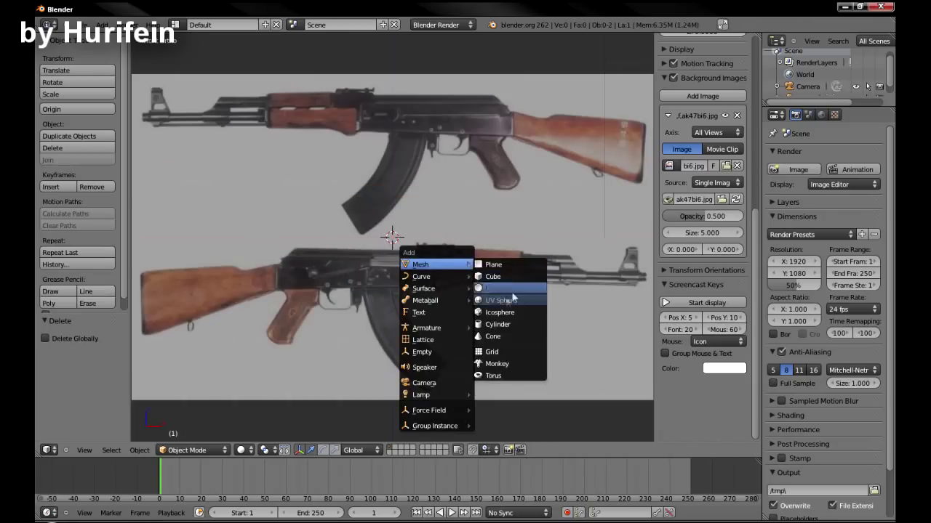
click(509, 287)
text(rx-90)
key(Return)
key(g)
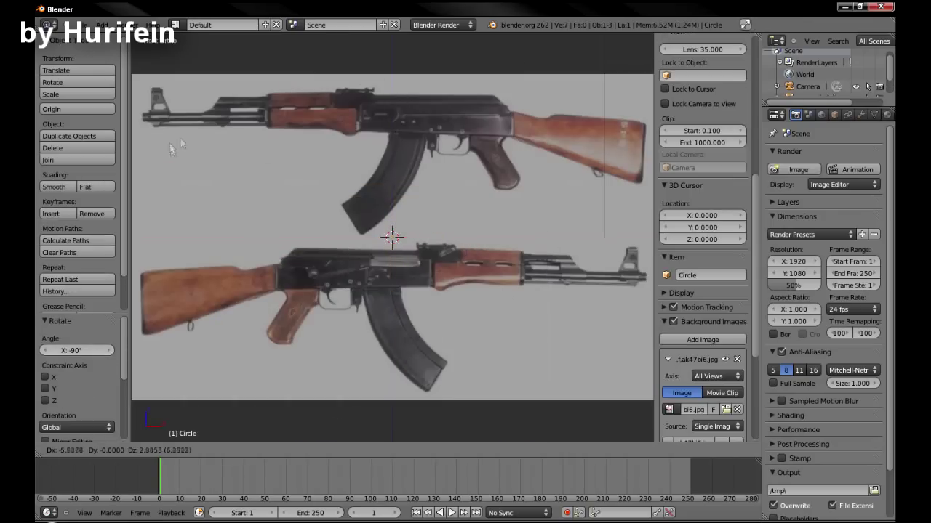
click(192, 172)
key(KP_Decimal)
Scale the circle to the barrel width and align it along X at the muzzle.
key(g)
key(x)
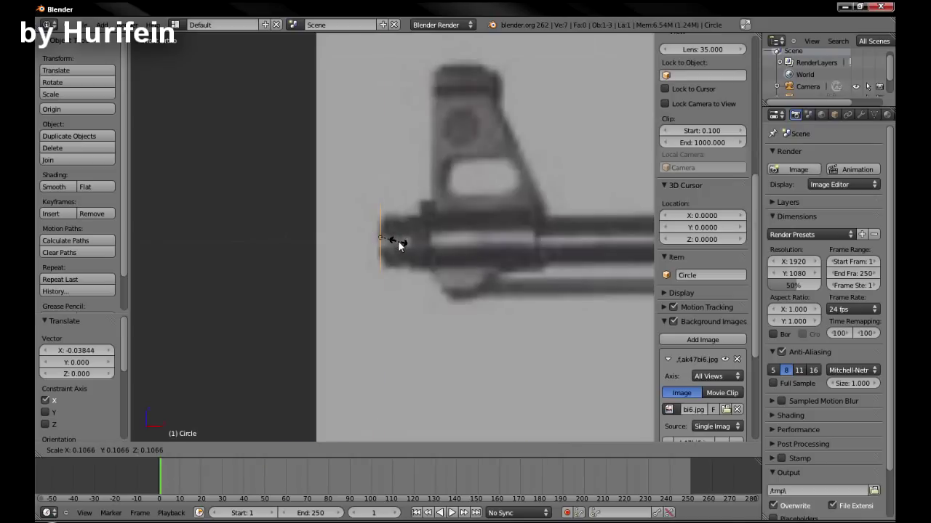
click(399, 245)
key(g)
key(x)
click(425, 226)
key(s)
click(446, 256)
In Edit Mode, extrude and resize the first rings of the muzzle.
key(Tab)
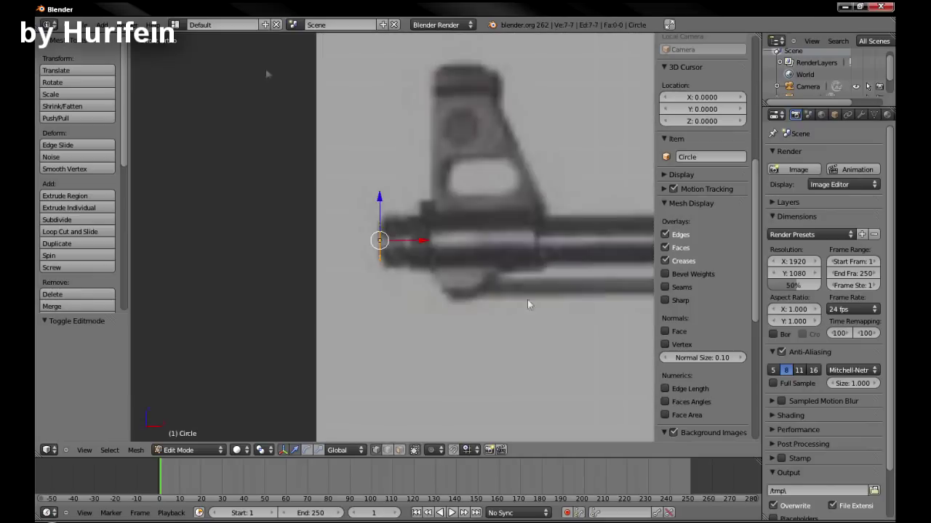
key(e)
click(410, 226)
key(s)
click(429, 227)
key(e)
click(436, 239)
key(s)
click(435, 234)
key(e)
click(434, 233)
Extrude a wider ring and the long barrel section toward the handguard.
key(e)
right_click(460, 233)
key(s)
click(468, 234)
key(e)
click(572, 235)
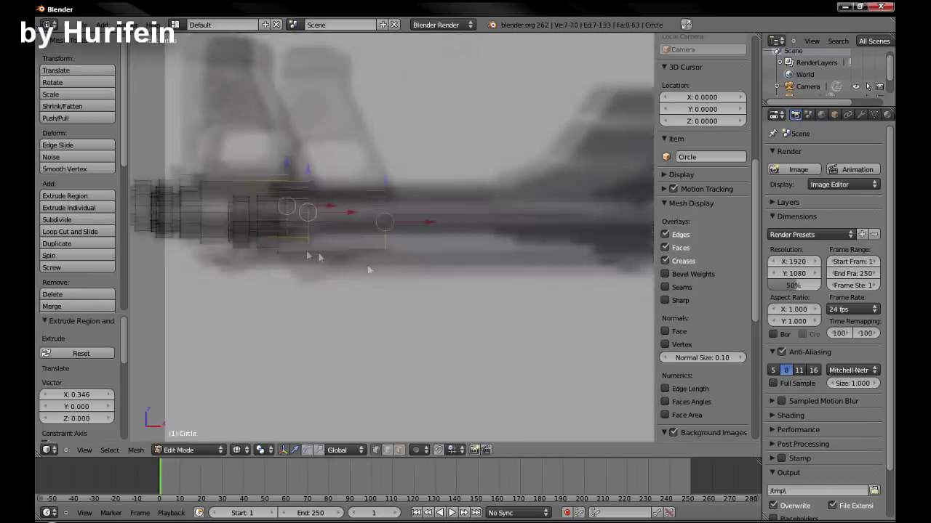
scroll(306, 251, up, 3)
key(e)
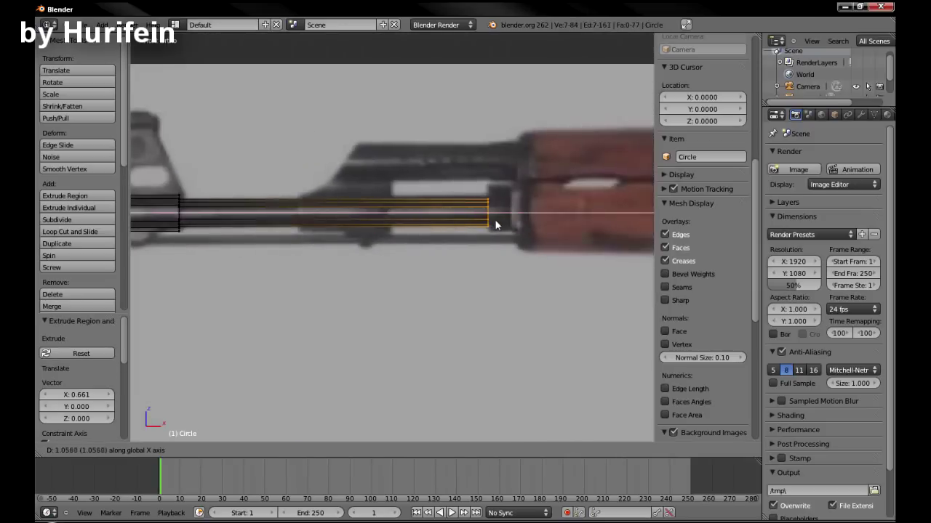
click(495, 219)
scroll(378, 246, up, 4)
Enlarge the end ring and extrude a sized ring at the handguard.
key(s)
click(395, 249)
key(e)
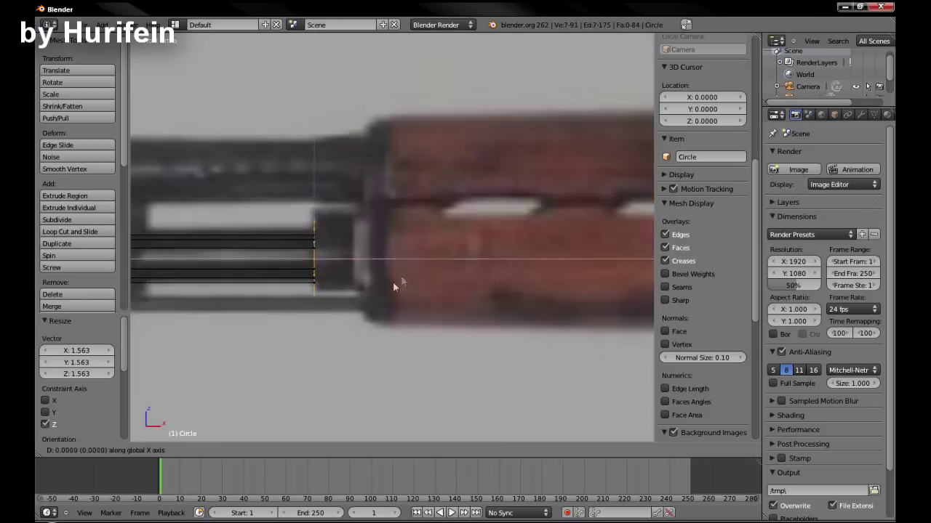
click(425, 268)
key(s)
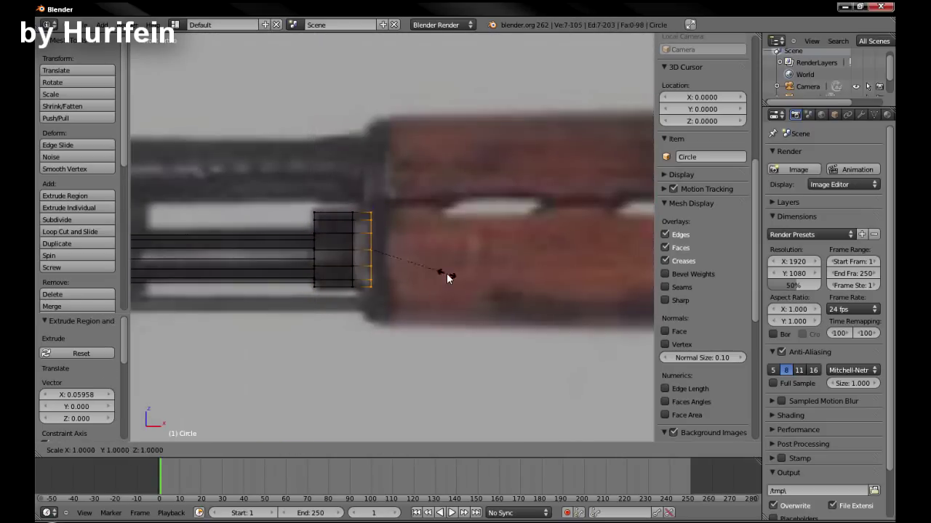
click(447, 273)
Duplicate a front barrel ring above the barrel and tilt it for the gas tube.
scroll(445, 272, down, 4)
key(a)
scroll(219, 284, up, 5)
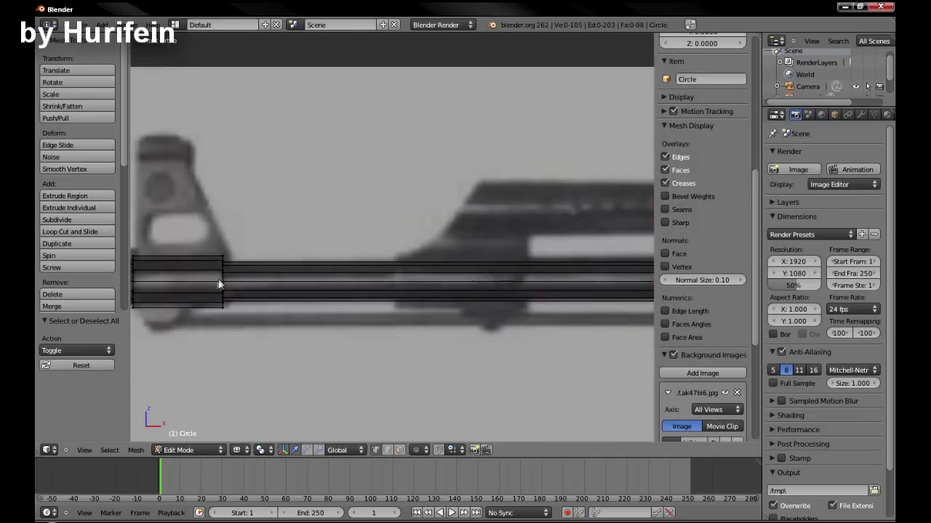
alt+right_click(220, 284)
scroll(225, 281, down, 2)
key(shift+d)
click(488, 187)
key(r)
click(509, 208)
scroll(321, 182, up, 2)
shift+middle_drag(320, 182, 374, 188)
Extrude the gas tube to the handguard, flattening its end rings along X.
key(e)
key(s)
key(x)
key(0)
click(254, 219)
key(e)
click(401, 206)
key(e)
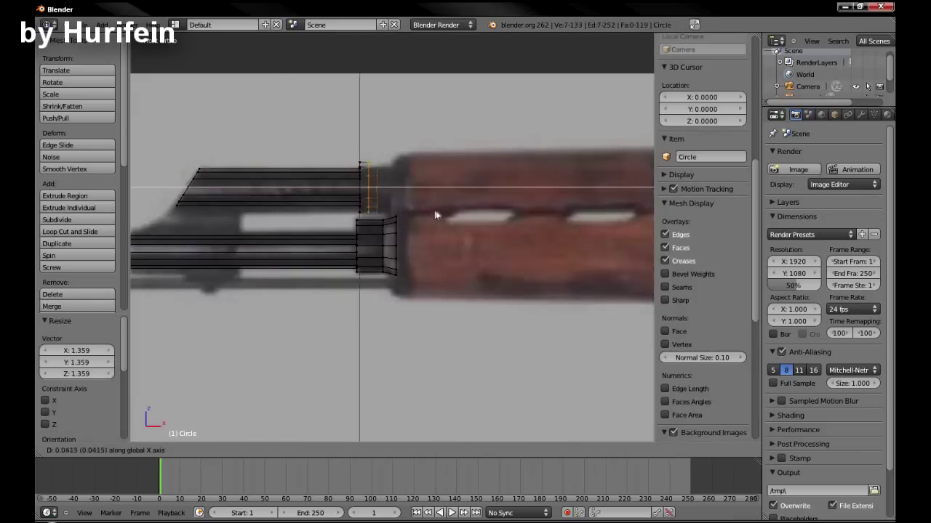
click(457, 213)
key(s)
key(x)
key(0)
click(462, 375)
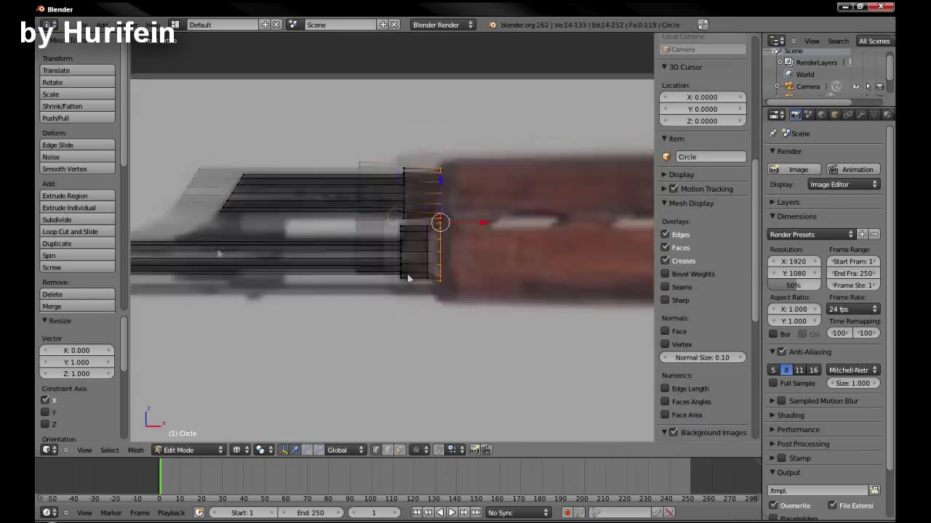
Delete the selected vertices and place the 3D cursor under the barrel.
ctrl+scroll(344, 285, up, 5)
key(x)
click(382, 180)
mouse_move(382, 179)
shift+middle_down()
mouse_move(322, 183)
mouse_move(391, 149)
shift+middle_up()
shift+middle_drag(315, 182, 349, 221)
click(354, 221)
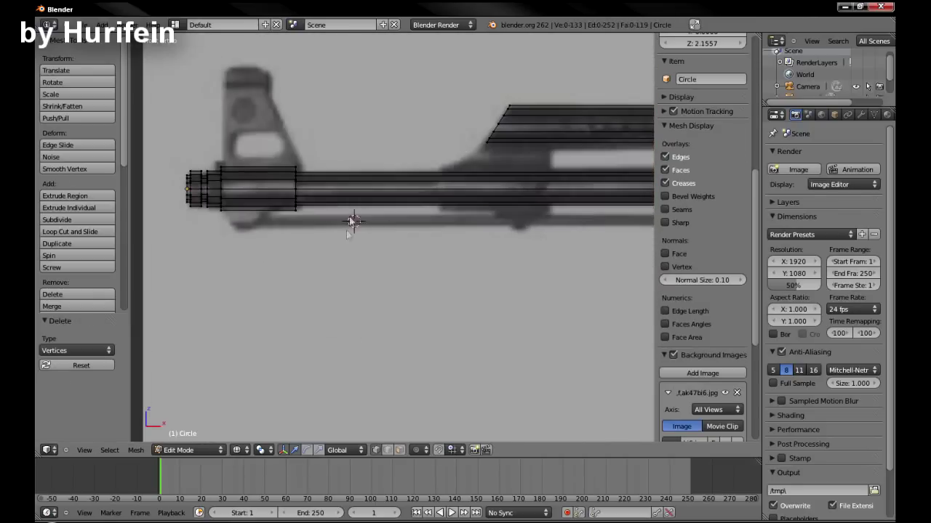
Add and rotate a new circle under the barrel for the lower rod.
key(shift+a)
click(446, 264)
key(r)
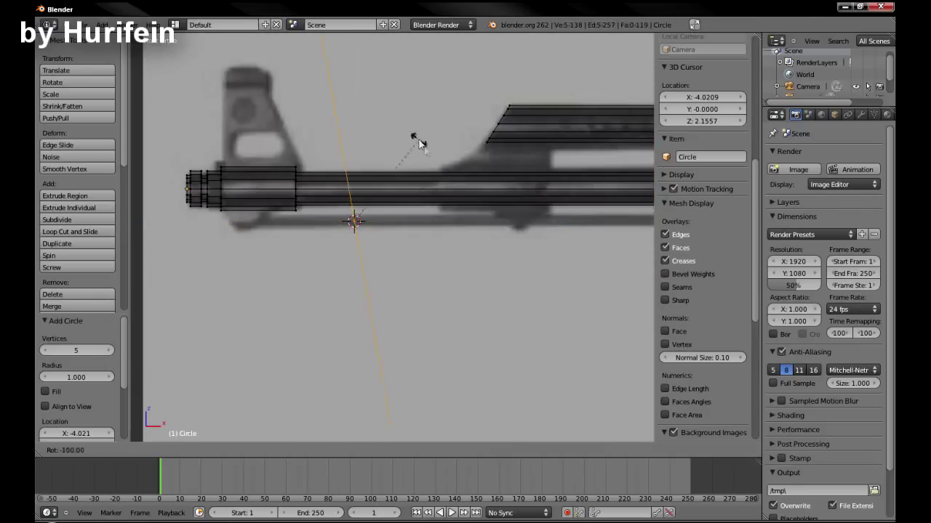
click(312, 240)
scroll(352, 256, down, 3)
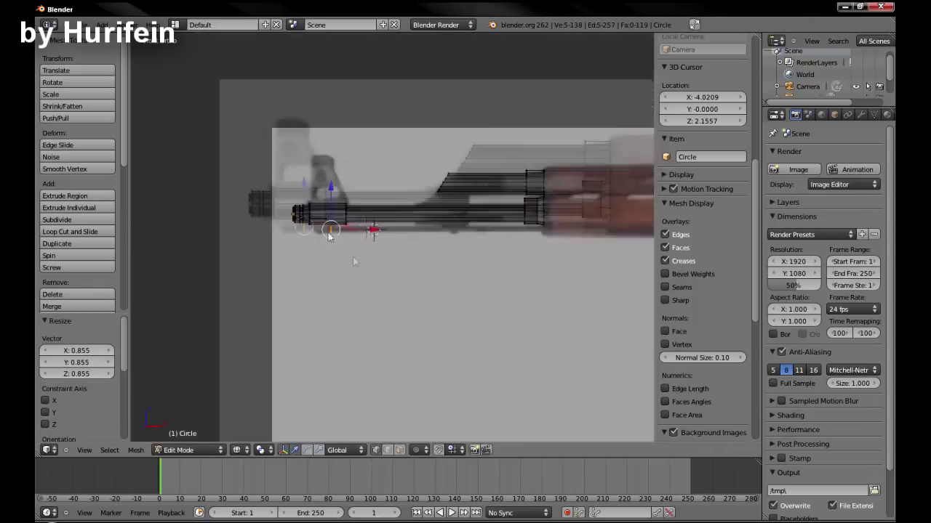
Flatten the lower rod circle to 0 along X.
key(a)
key(s)
key(x)
key(0)
key(Return)
shift+middle_drag(525, 317, 477, 324)
Add a cube scaled to 0.184 and place it at the front sight.
key(Tab)
scroll(476, 329, up, 2)
key(shift+a)
click(451, 280)
key(s)
key(g)
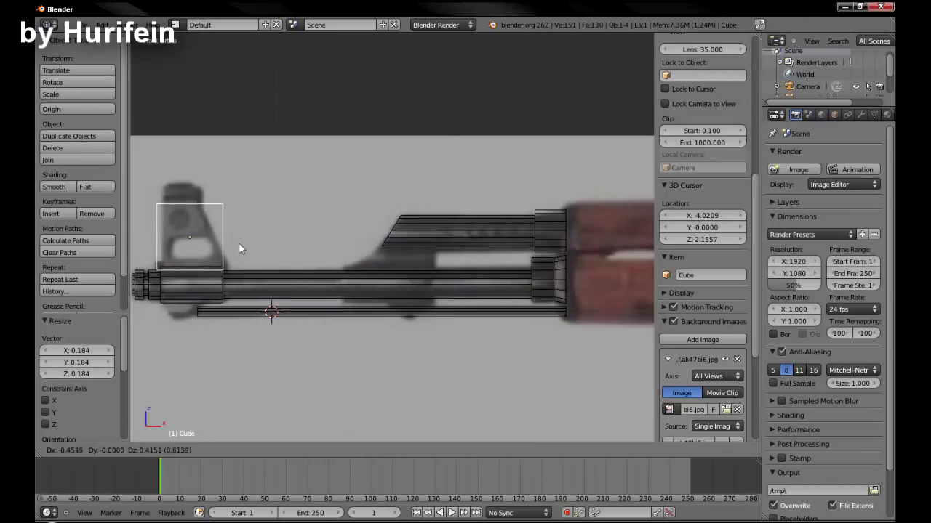
click(238, 249)
scroll(420, 260, up, 2)
Add a loop cut across the cube and slide it into position.
key(Tab)
key(a)
key(b)
drag(384, 240, 415, 287)
key(ctrl+r)
click(301, 266)
click(385, 270)
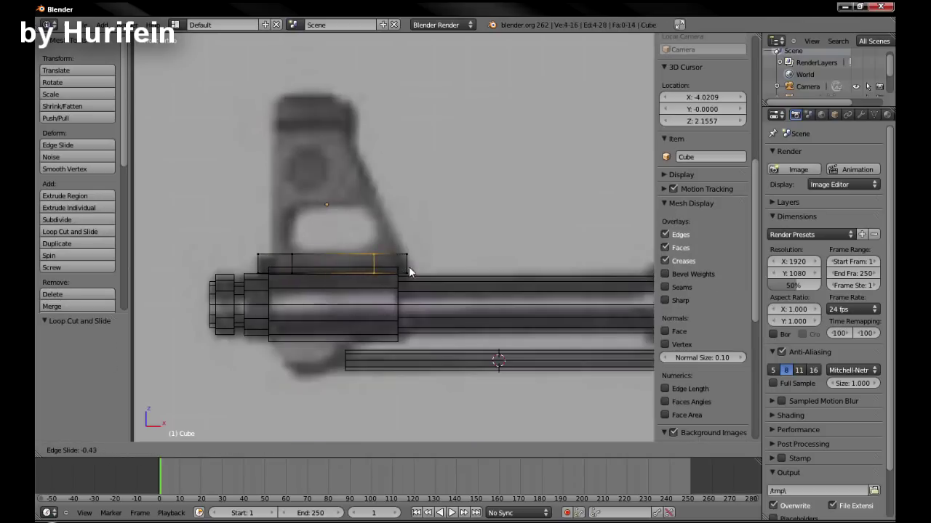
Extrude the top vertices up to the sight's top and fill the face.
key(a)
key(b)
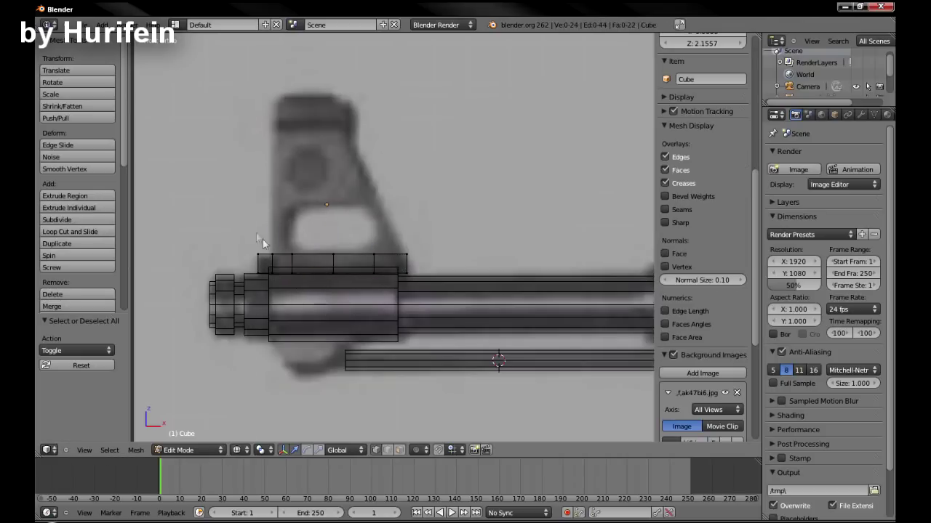
drag(249, 239, 269, 270)
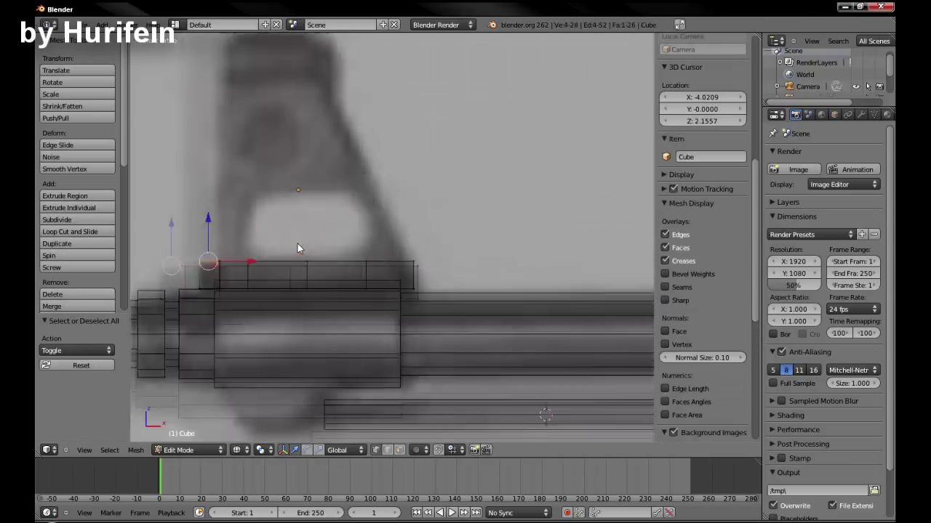
ctrl+middle_drag(298, 243, 444, 199)
key(a)
key(b)
mouse_move(329, 217)
mouse_down()
mouse_move(360, 228)
mouse_move(368, 251)
mouse_up()
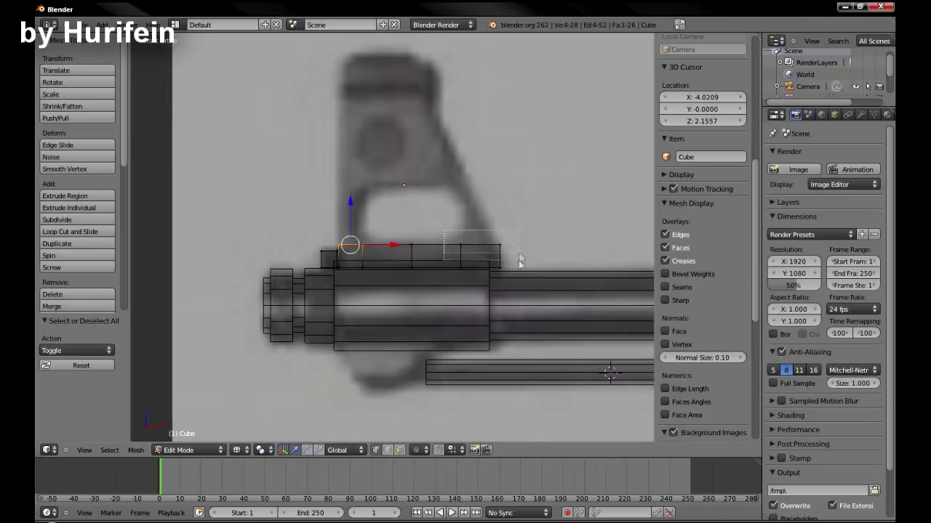
key(e)
click(441, 160)
key(f)
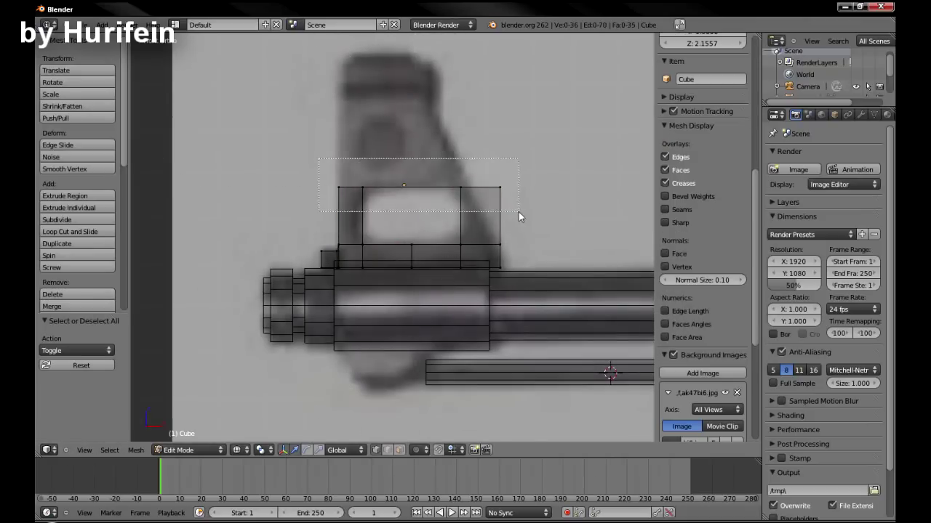
Slant the sight's back edge and extrude the top edge up into the sight post.
key(a)
click(312, 150)
key(g)
click(492, 192)
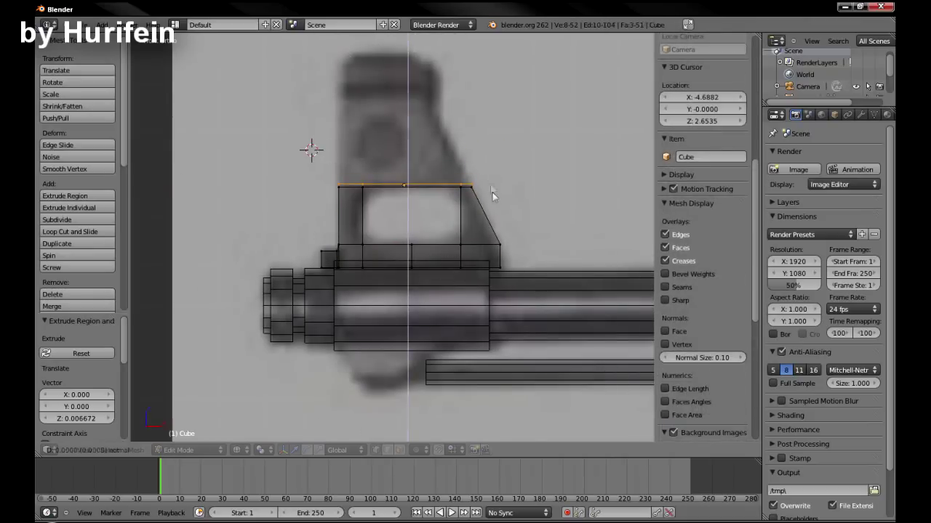
key(e)
click(502, 141)
key(a)
click(322, 102)
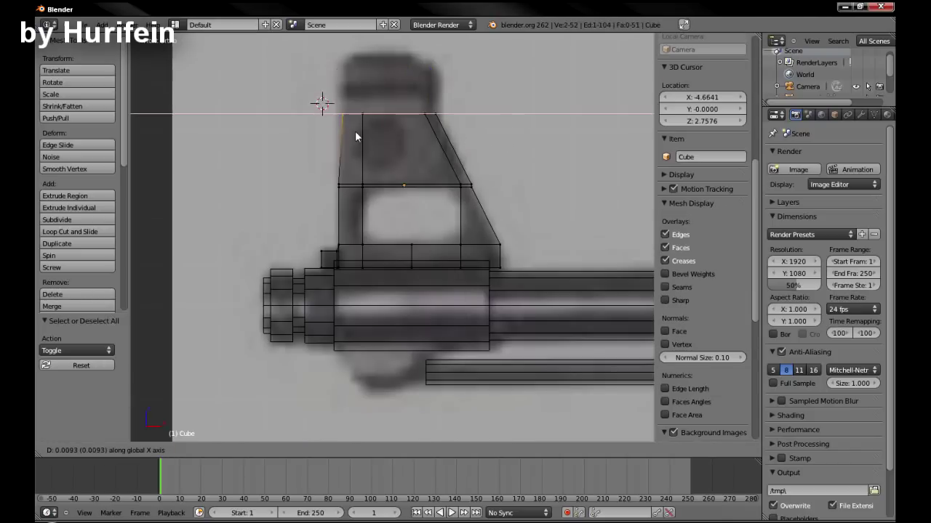
key(b)
drag(331, 105, 511, 122)
key(e)
click(511, 122)
Thin the whole front sight to 0.157 along Y from the front view.
key(KP_1)
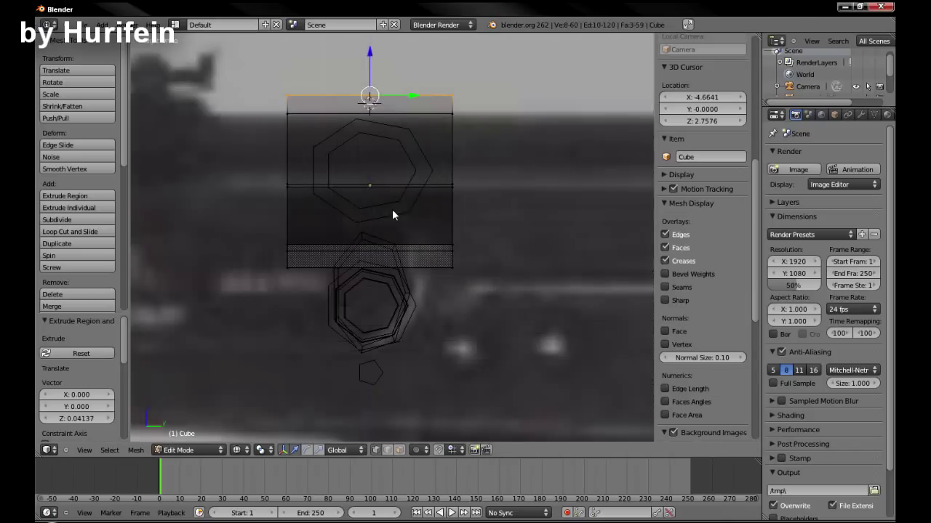
key(a)
key(a)
key(a)
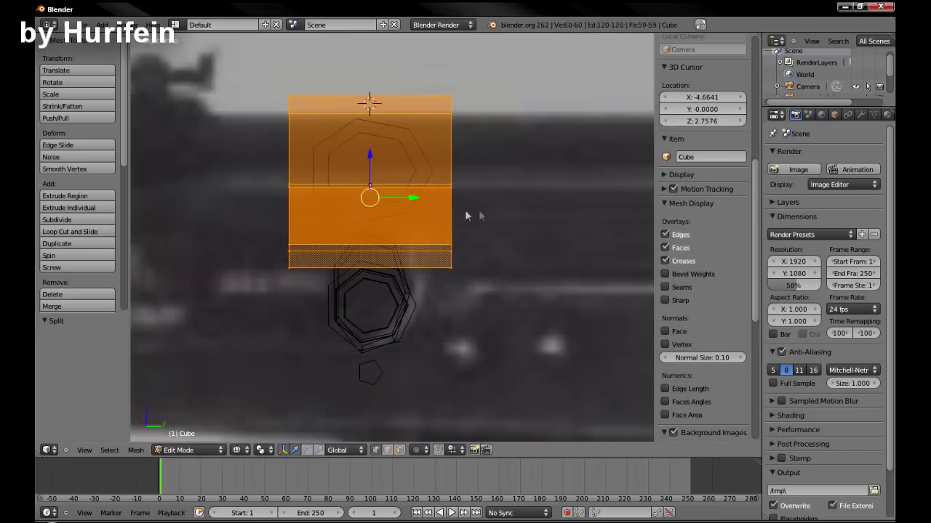
middle_drag(474, 214, 471, 245)
key(s)
key(y)
click(459, 250)
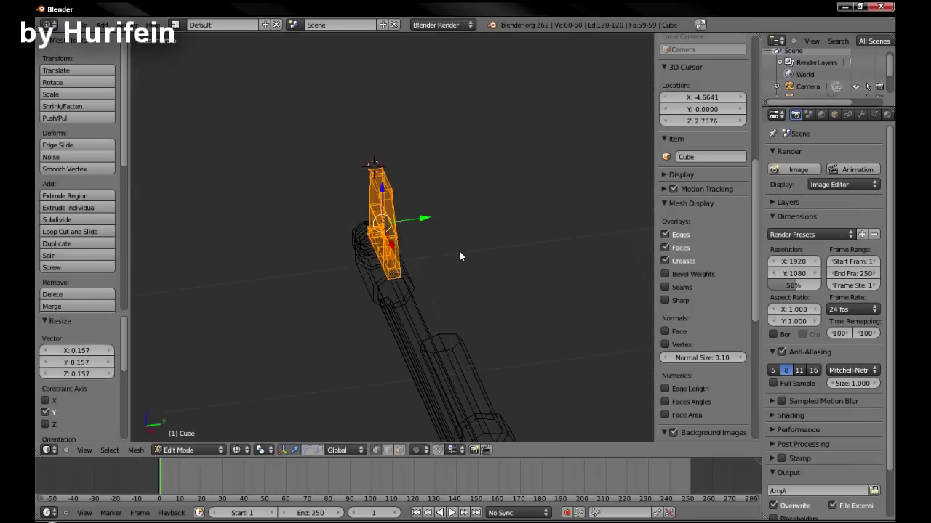
key(KP_3)
scroll(337, 233, up, 5)
Add a small circle, move it along X, and squash it along Y in top view.
key(Tab)
key(shift+a)
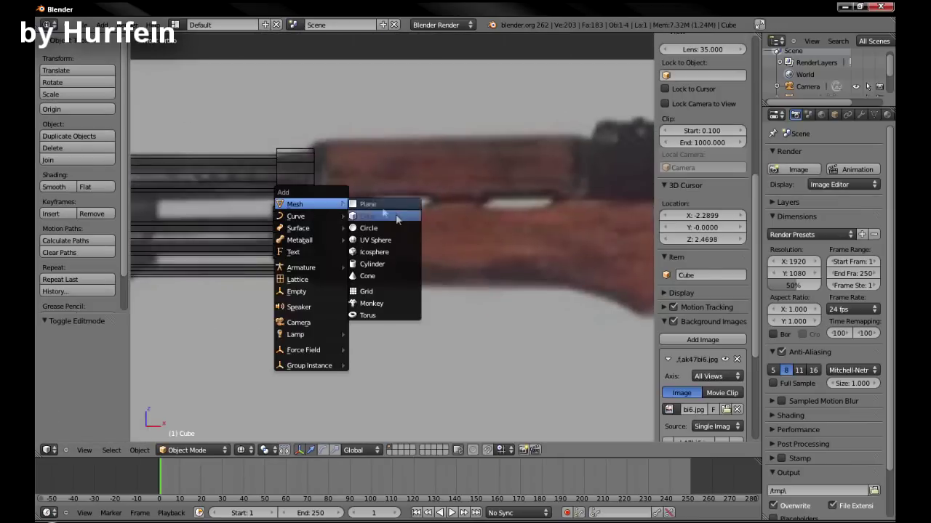
click(404, 226)
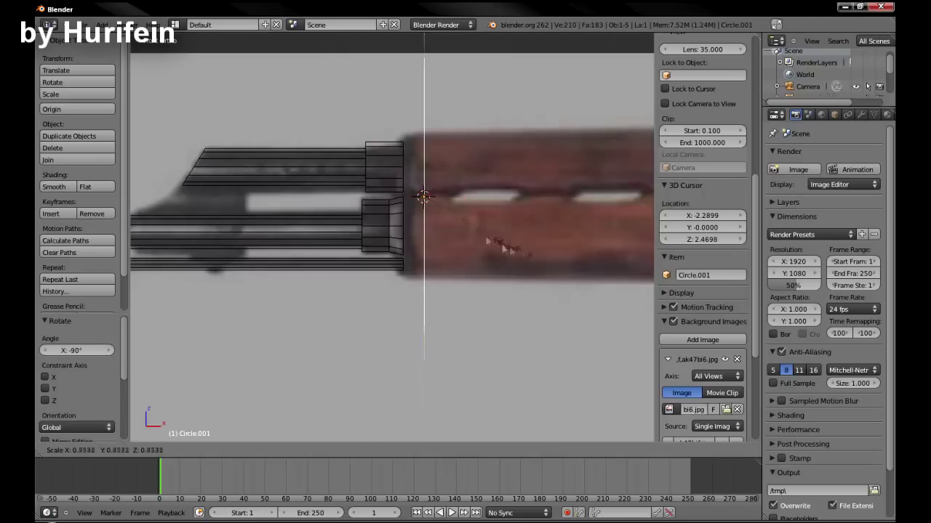
click(454, 231)
key(g)
key(x)
key(KP_7)
key(Tab)
key(s)
key(y)
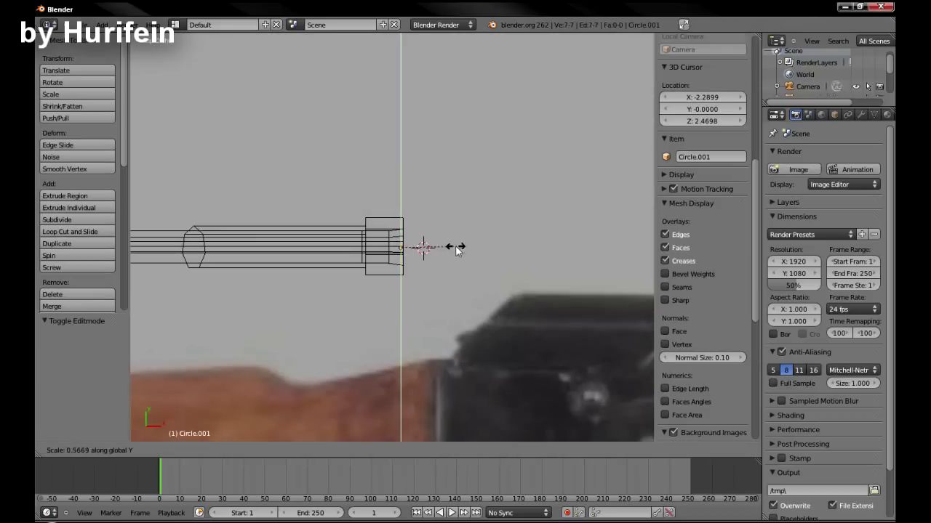
click(472, 235)
In side view, flatten the barrel's front ring vertically, then extrude a short, enlarged ring.
key(KP_3)
key(KP_1)
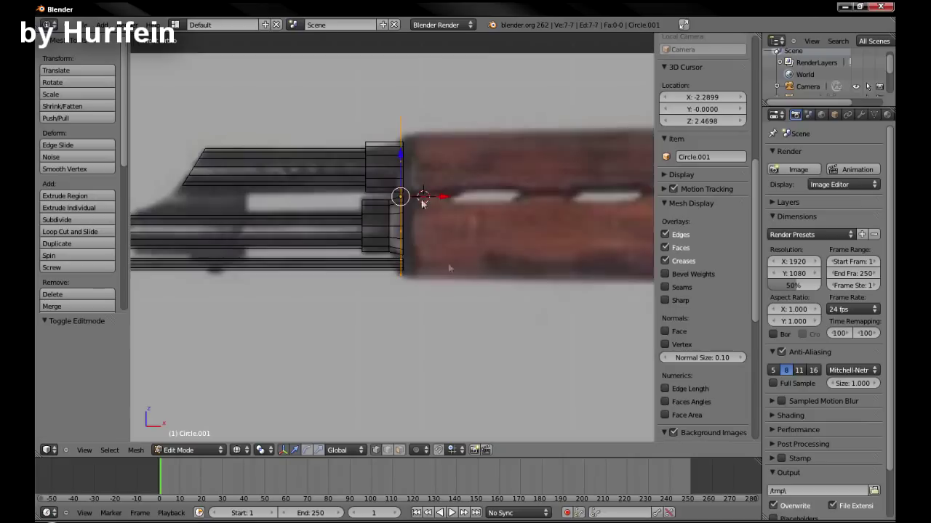
key(g)
key(z)
click(423, 201)
key(s)
key(z)
click(487, 189)
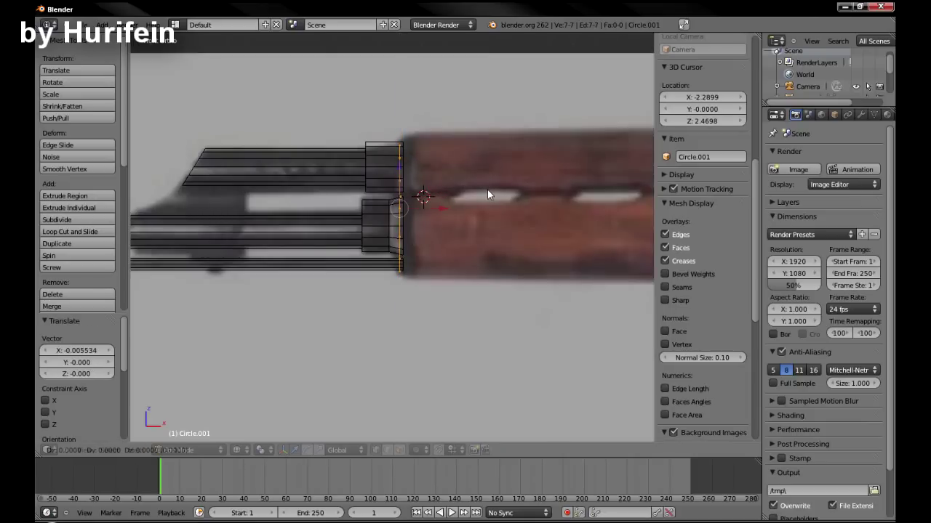
key(e)
click(503, 188)
key(s)
click(514, 192)
Add a centred loop cut and extrude two more rings, widening the last to meet the handguard.
key(ctrl+r)
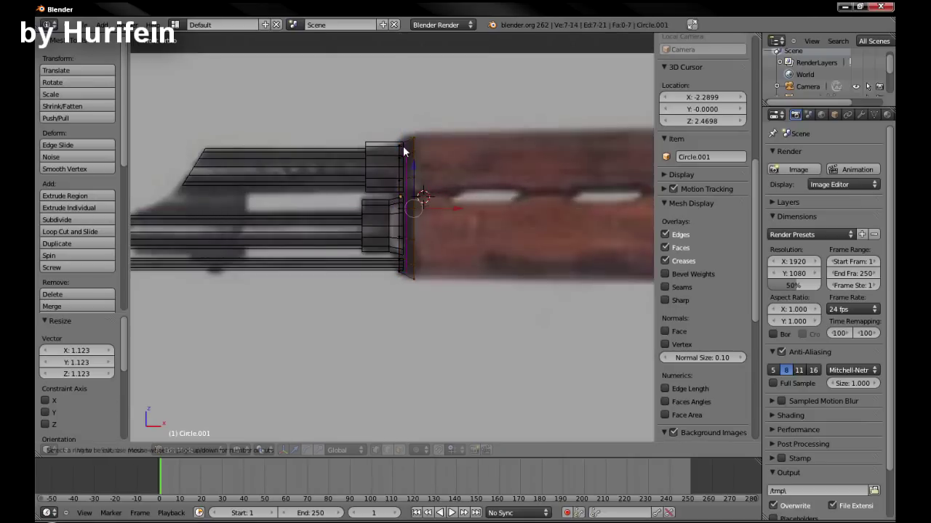
click(404, 148)
right_click(405, 153)
click(444, 156)
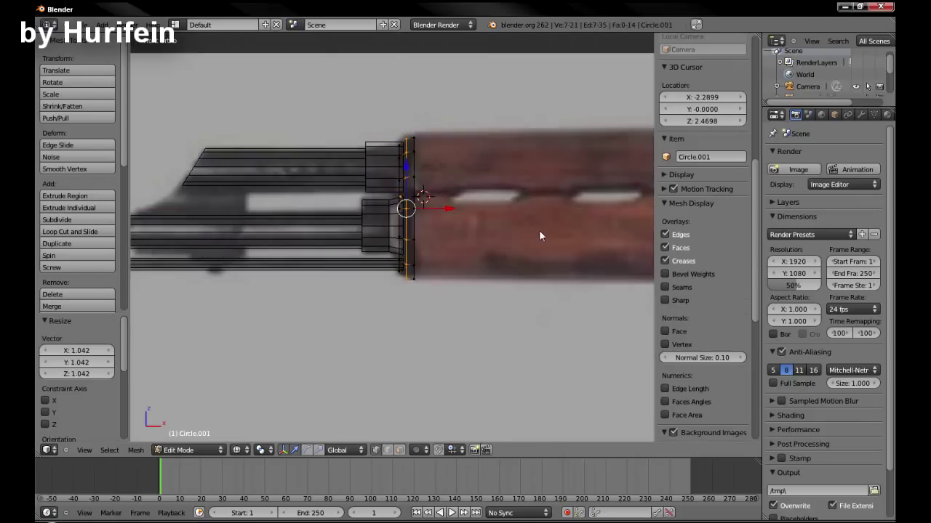
key(e)
right_click(474, 194)
key(e)
right_click(522, 248)
key(s)
click(529, 244)
key(Tab)
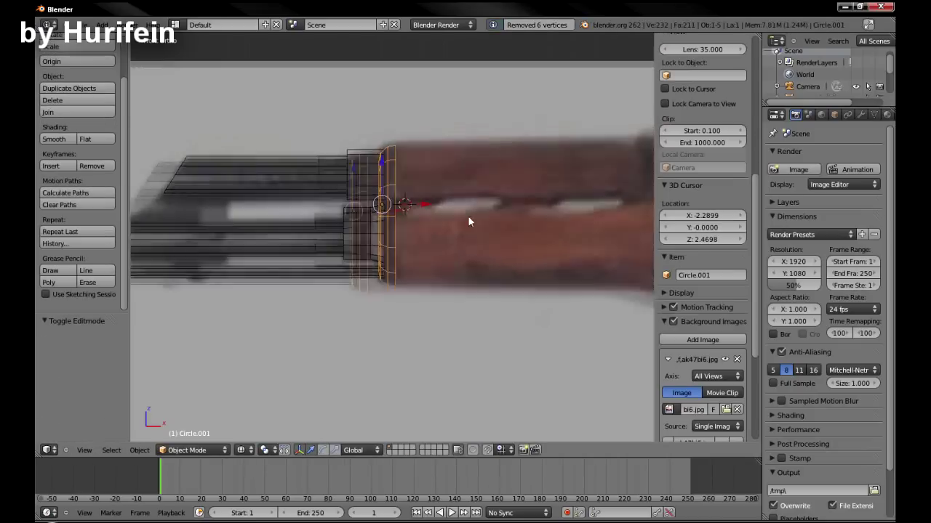
scroll(468, 217, down, 2)
key(shift+a)
Add a new circle for the handguard and extrude it twice along the gun's length.
click(428, 268)
key(Tab)
key(Tab)
key(e)
click(573, 197)
key(e)
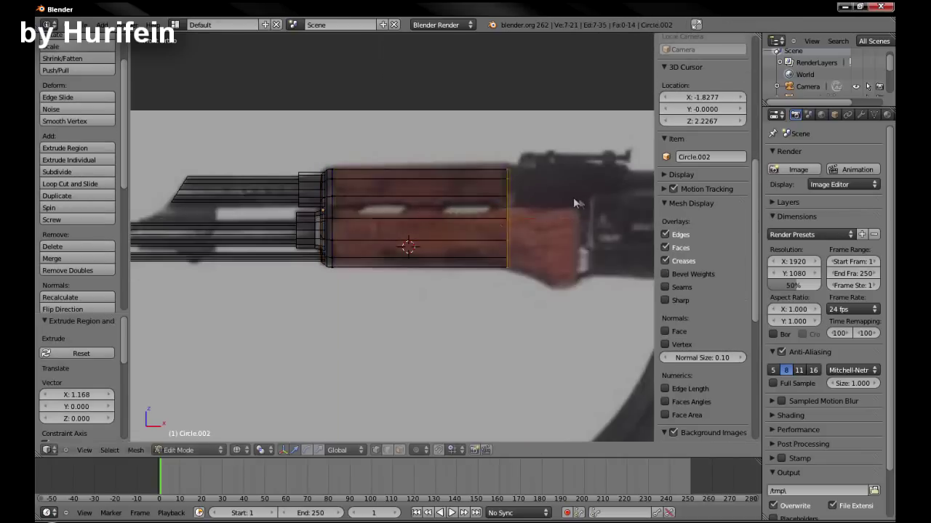
click(617, 206)
Box-select the handguard's rear end and extrude it downward into a stepped underside.
key(a)
key(b)
drag(538, 149, 581, 283)
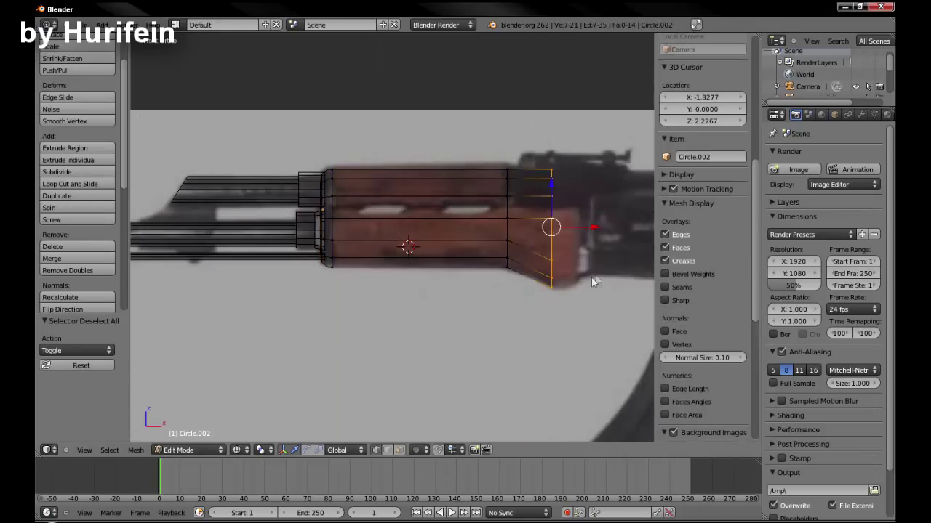
shift+middle_drag(591, 276, 524, 254)
key(e)
click(503, 236)
key(e)
key(z)
click(520, 305)
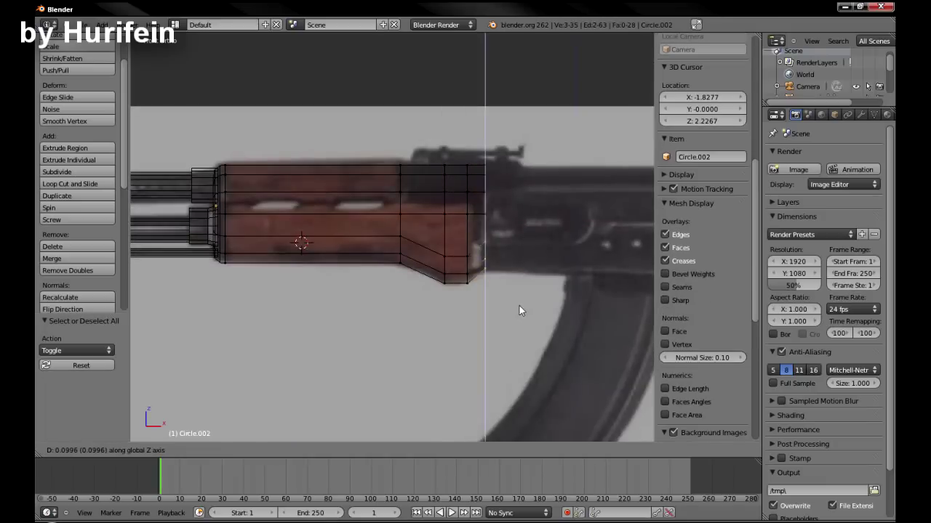
shift+middle_drag(519, 305, 375, 230)
click(303, 230)
Add vertical loop cuts across the handguard and a horizontal loop cut along it.
key(ctrl+r)
click(418, 234)
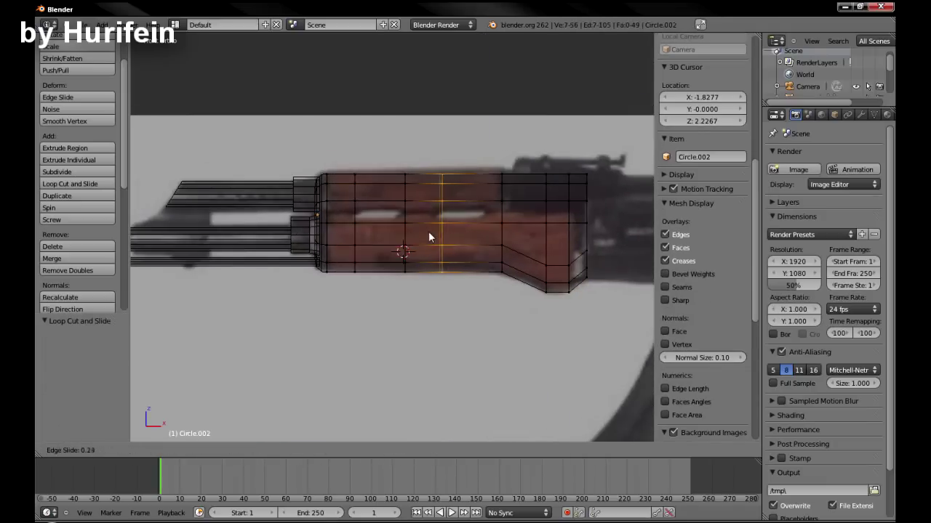
key(ctrl+r)
click(473, 232)
click(491, 227)
key(a)
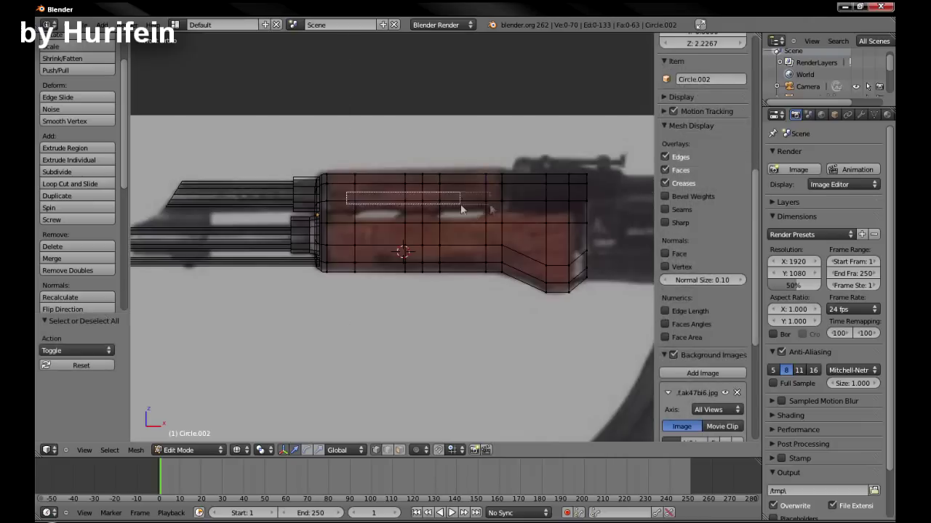
key(ctrl+r)
click(355, 213)
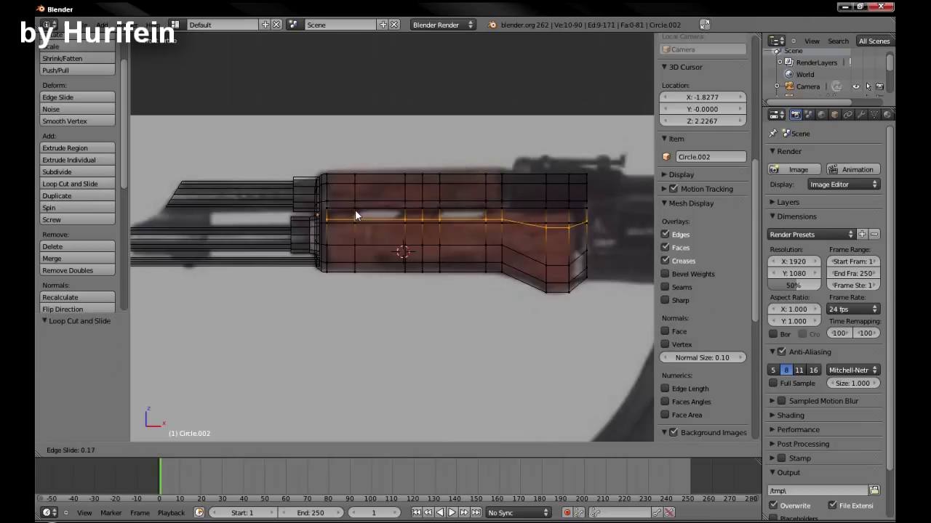
click(516, 239)
Check an edge near the slot against the reference in X-ray view.
scroll(347, 206, up, 2)
key(a)
right_click(412, 215)
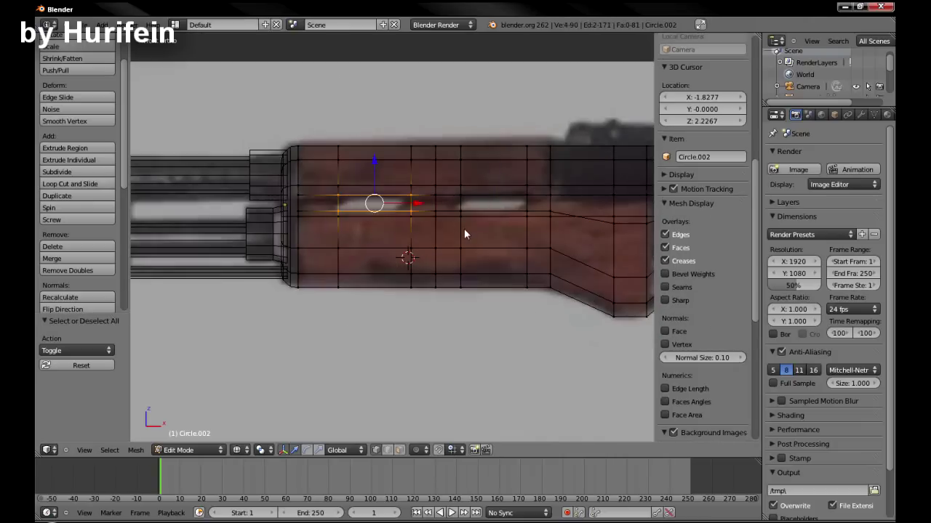
key(z)
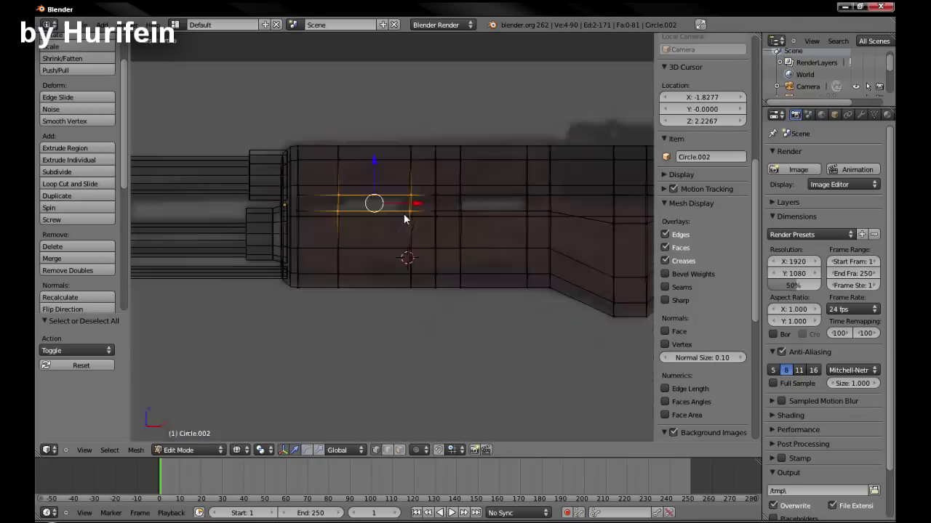
key(a)
key(z)
scroll(341, 202, down, 3)
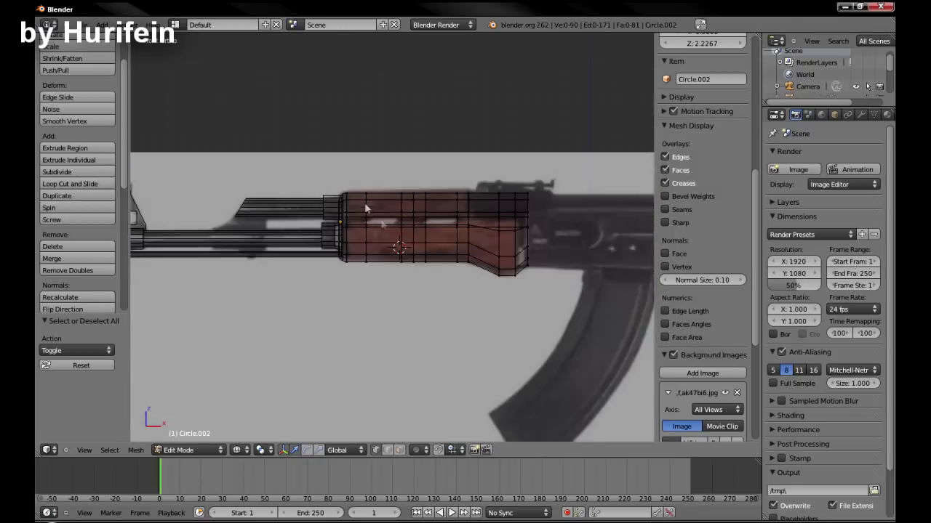
Delete the handguard object, then undo the deletion to restore it.
key(Tab)
key(x)
scroll(393, 207, up, 3)
key(ctrl+z)
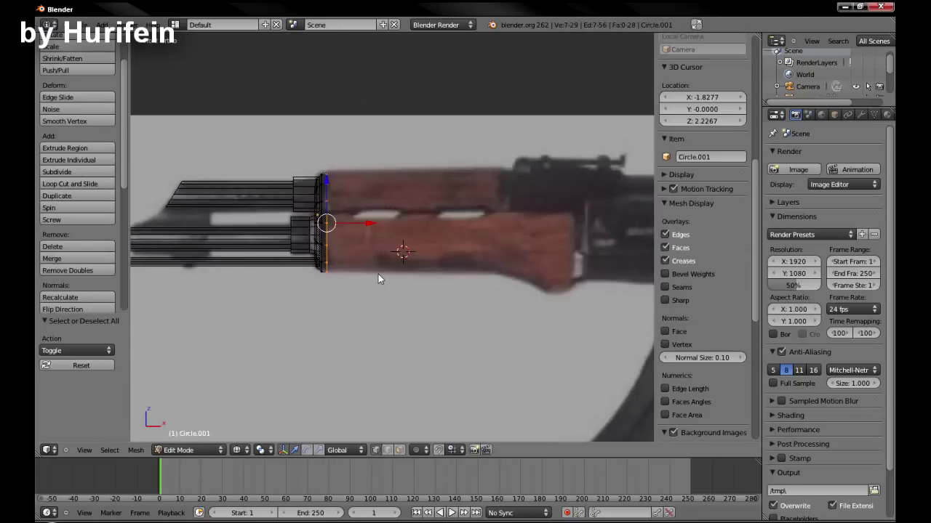
Extrude three more handguard sections along the X axis.
key(Tab)
key(Tab)
key(e)
key(x)
click(436, 201)
key(e)
key(x)
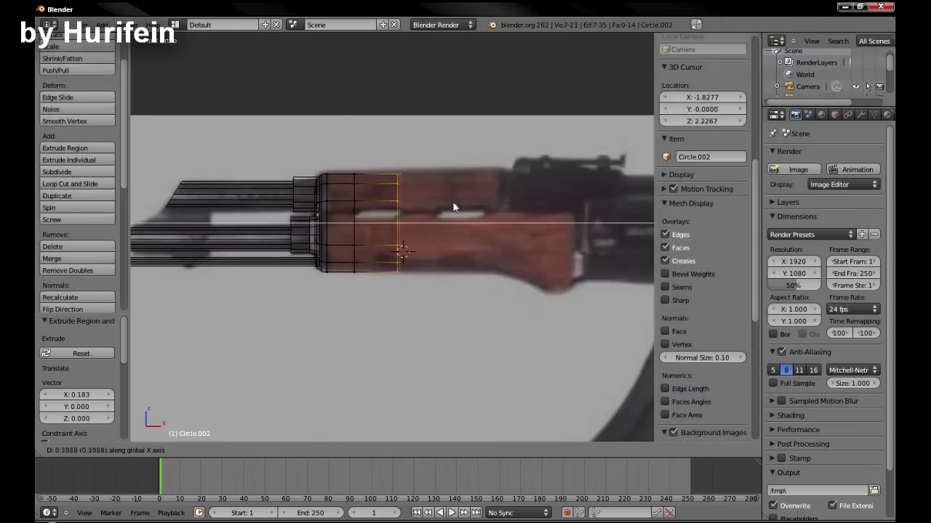
click(462, 208)
key(e)
key(x)
click(480, 212)
click(538, 218)
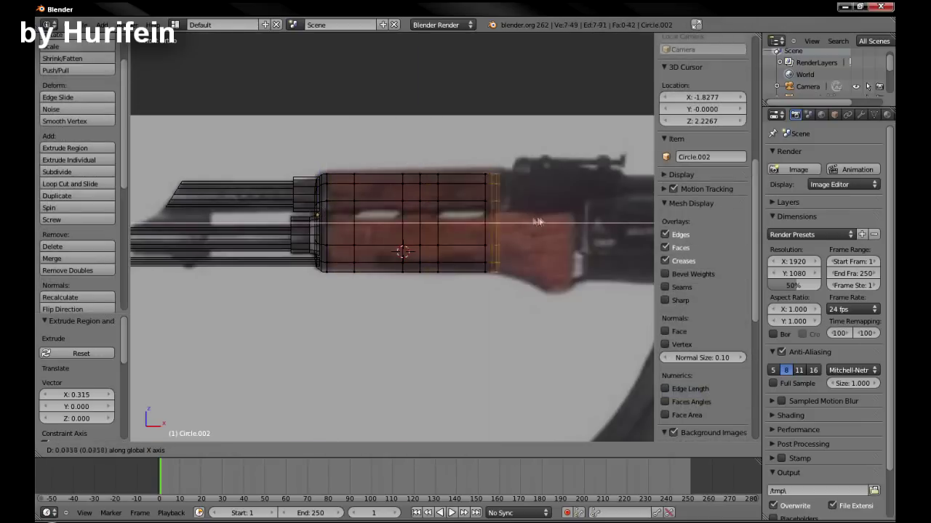
Box-select the rear end and extrude it twice along X toward the receiver.
key(a)
key(b)
drag(489, 140, 562, 373)
key(e)
key(x)
click(562, 282)
key(e)
key(x)
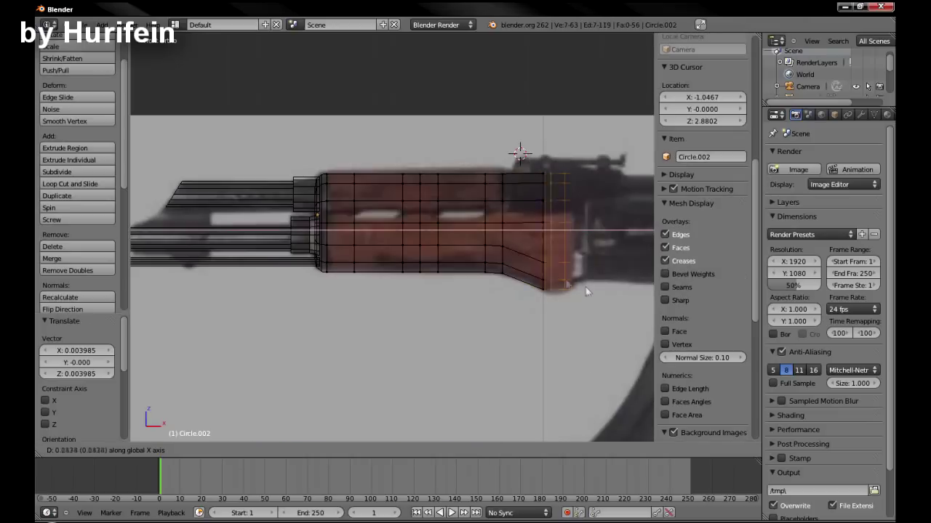
click(586, 293)
Add a loop cut along the handguard and inspect it in wireframe from the side.
middle_drag(582, 291, 436, 252)
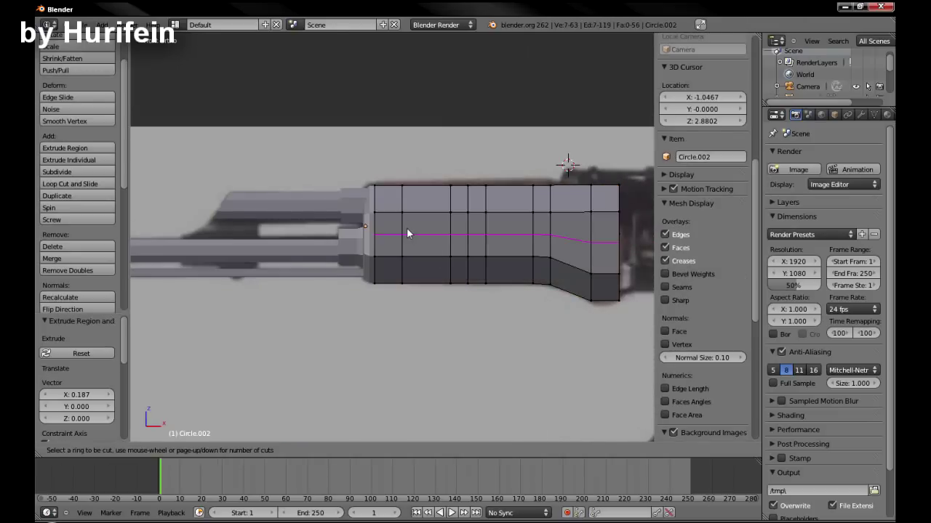
click(406, 232)
click(404, 232)
key(z)
key(z)
middle_drag(410, 260, 395, 239)
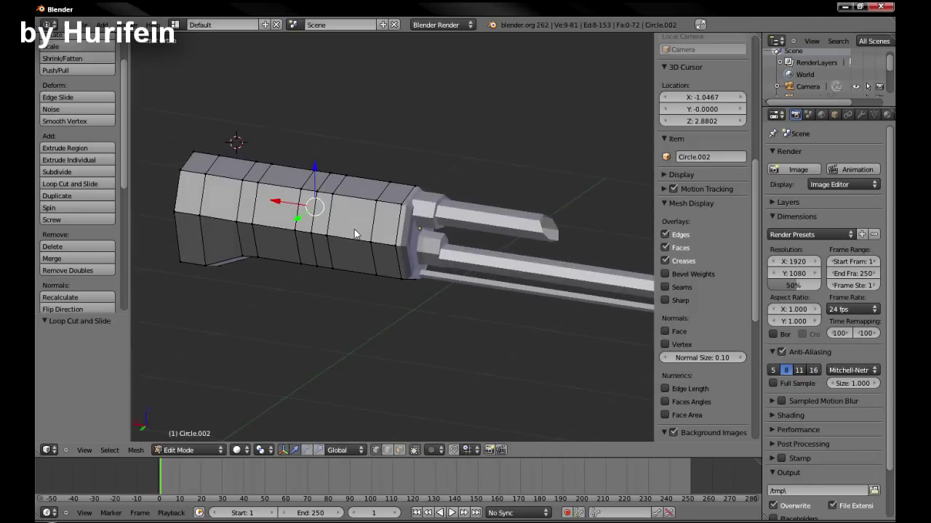
key(KP_1)
scroll(414, 268, up, 2)
scroll(436, 277, down, 4)
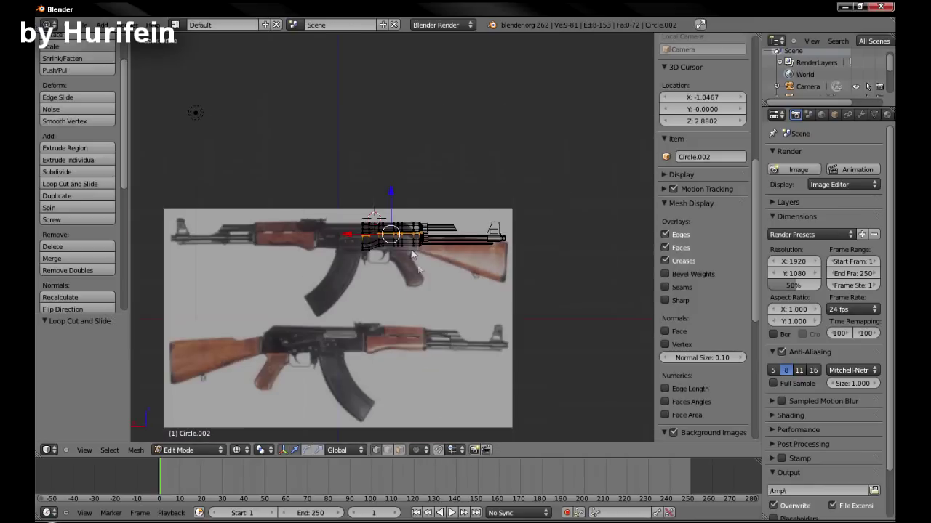
key(Tab)
Move the handguard down onto the lower reference gun and add a horizontal loop cut.
key(g)
click(452, 372)
key(Tab)
key(KP_Decimal)
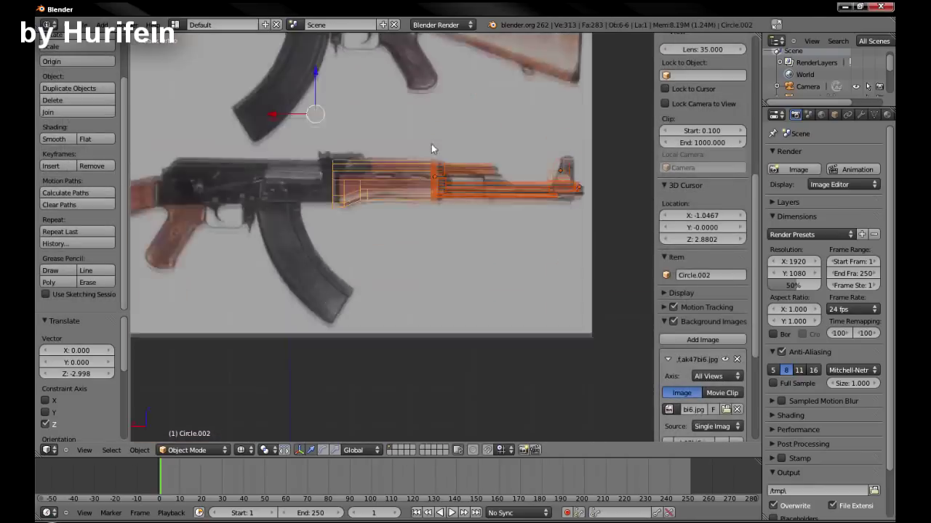
key(a)
key(ctrl+r)
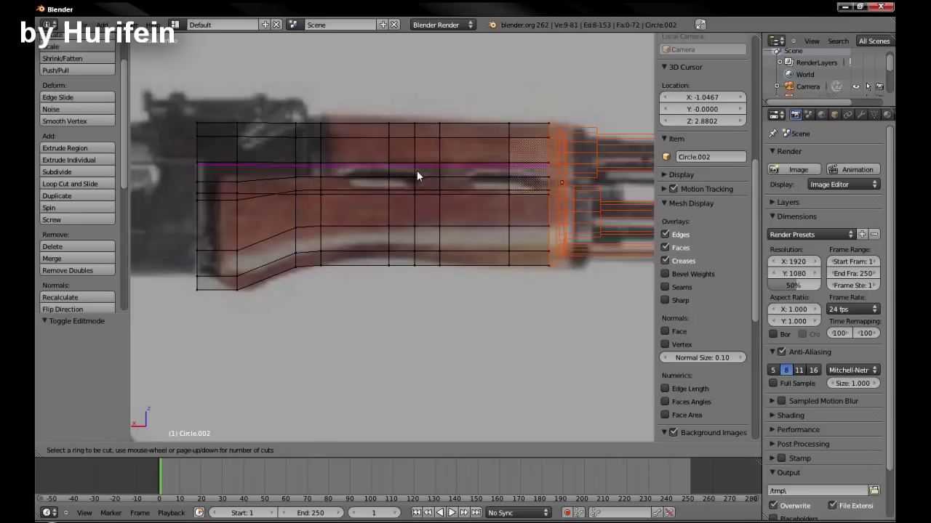
click(420, 190)
Delete the first strip face on the handguard's side to begin the slot.
key(z)
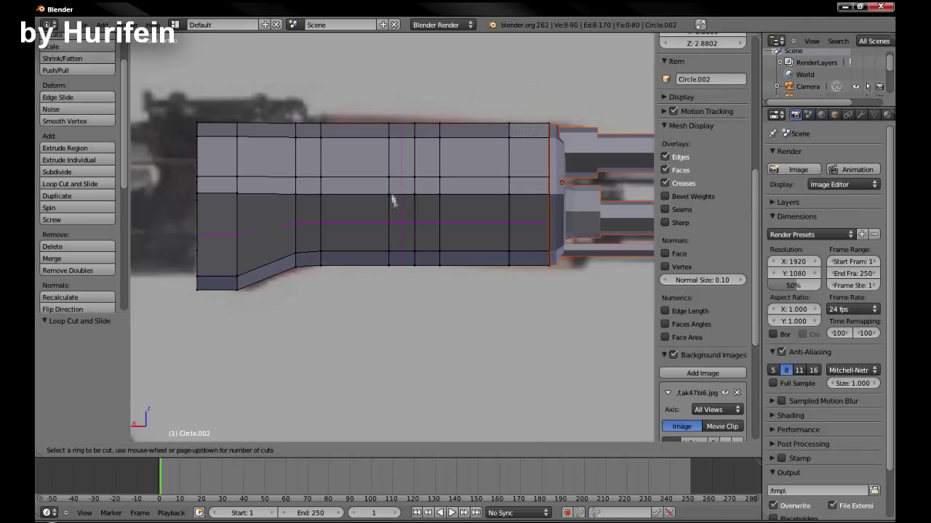
key(a)
click(321, 176)
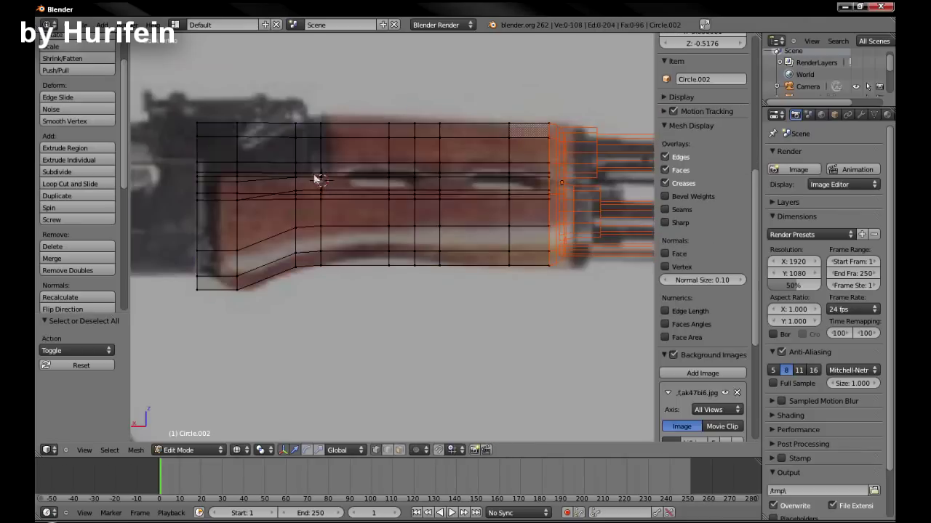
right_click(324, 195)
key(x)
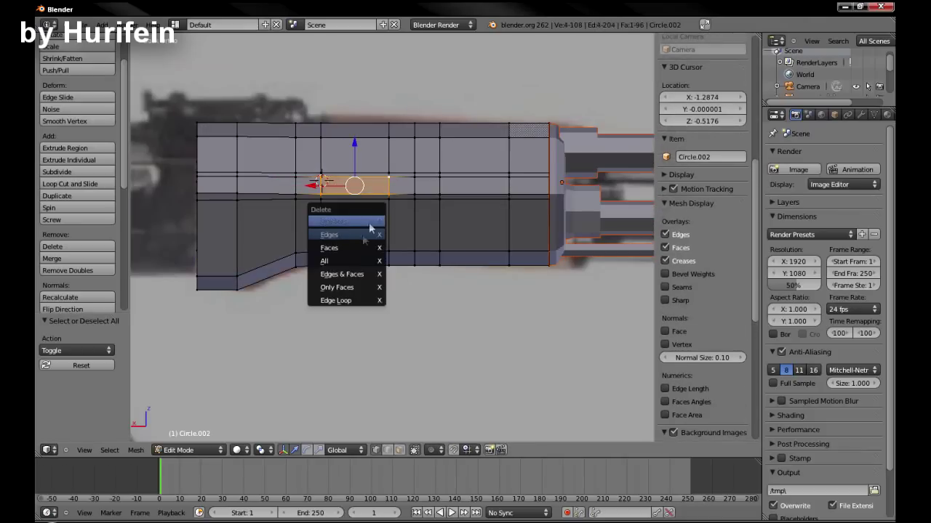
click(342, 255)
key(x)
Delete the remaining strip faces to open the two vent slots.
click(507, 185)
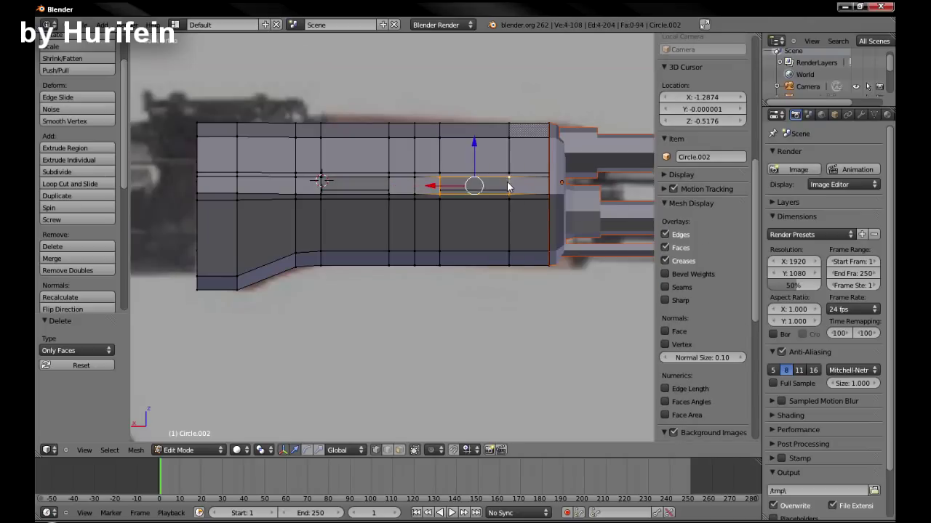
key(KP_1)
key(x)
click(345, 183)
right_click(455, 184)
key(x)
click(464, 185)
middle_drag(464, 185, 377, 206)
Flatten the left and right slot edges to zero height with S, Z, 0.
key(KP_1)
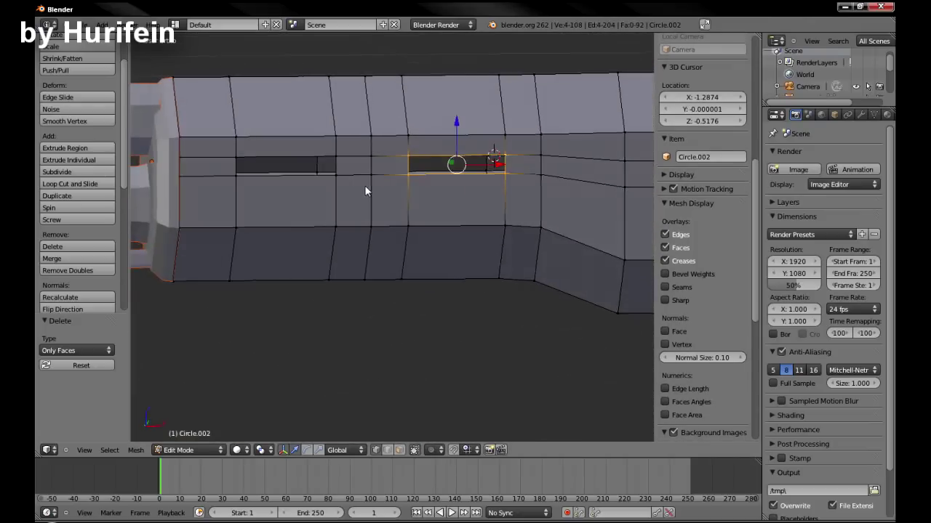
right_click(277, 173)
scroll(214, 178, up, 1)
key(s)
key(z)
key(0)
key(Return)
right_click(476, 179)
key(s)
key(z)
key(0)
key(Return)
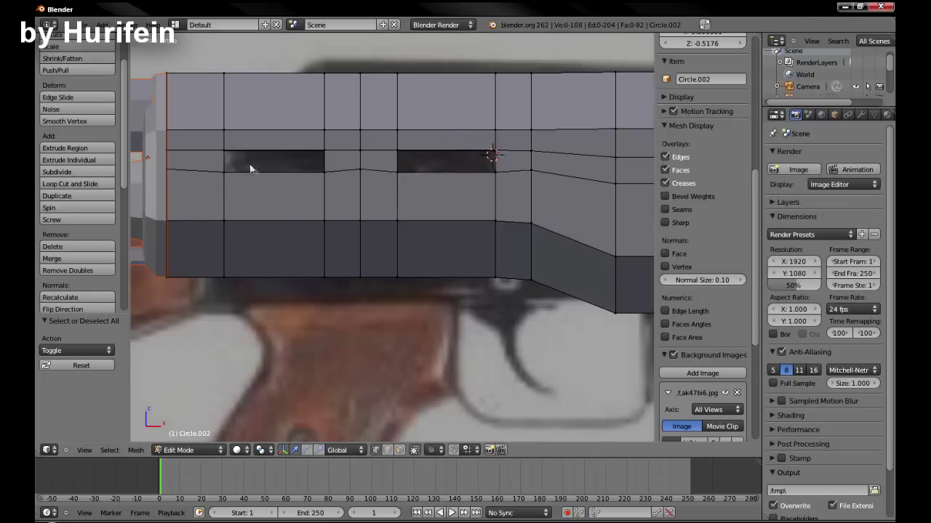
Select and adjust the vertices at the slot ends in see-through view.
key(z)
drag(218, 141, 509, 171)
key(z)
key(a)
right_click(327, 184)
key(g)
key(z)
key(b)
drag(317, 145, 341, 180)
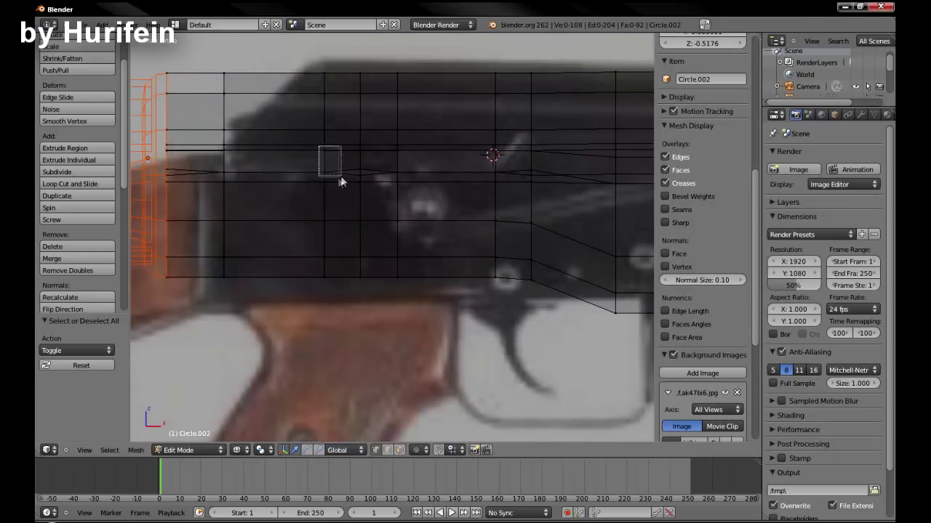
Select the horizontal edges of both slots, then leave Edit Mode in front view.
key(Tab)
key(Tab)
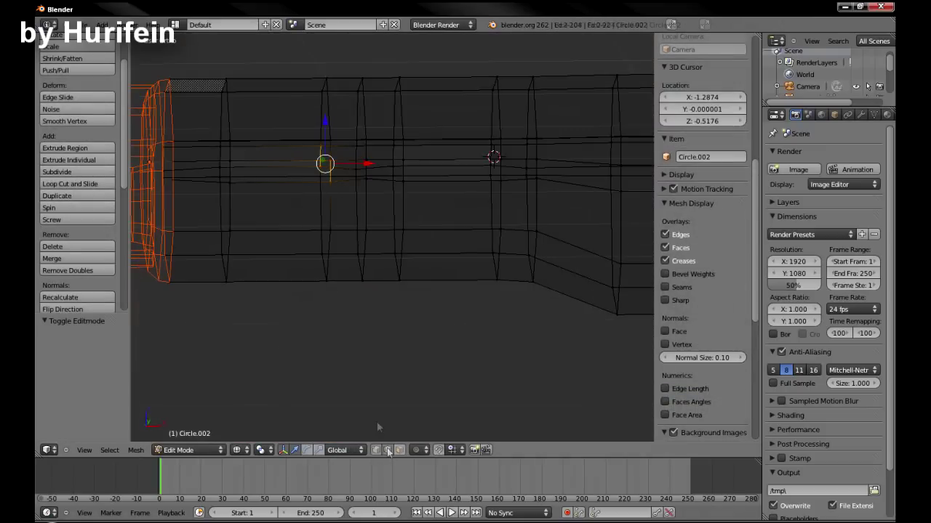
key(z)
right_click(270, 182)
middle_drag(439, 177, 356, 171)
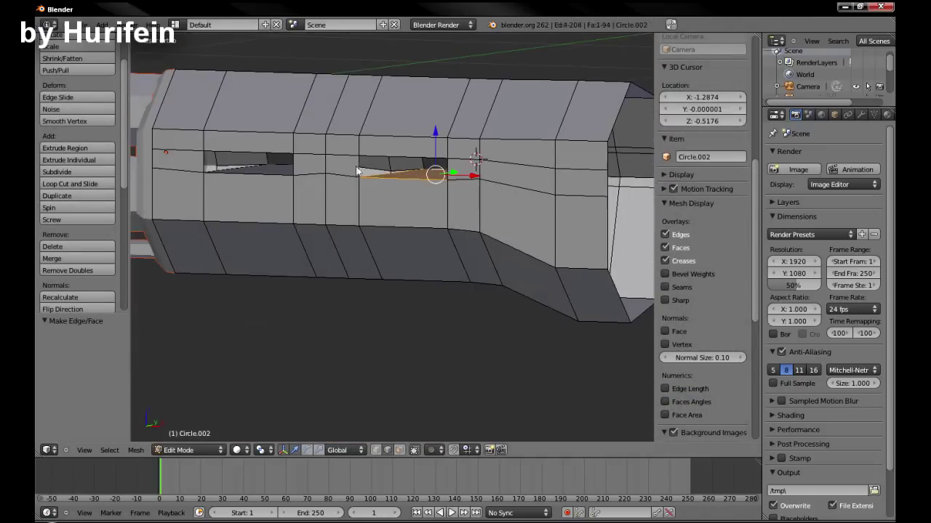
middle_drag(295, 177, 347, 169)
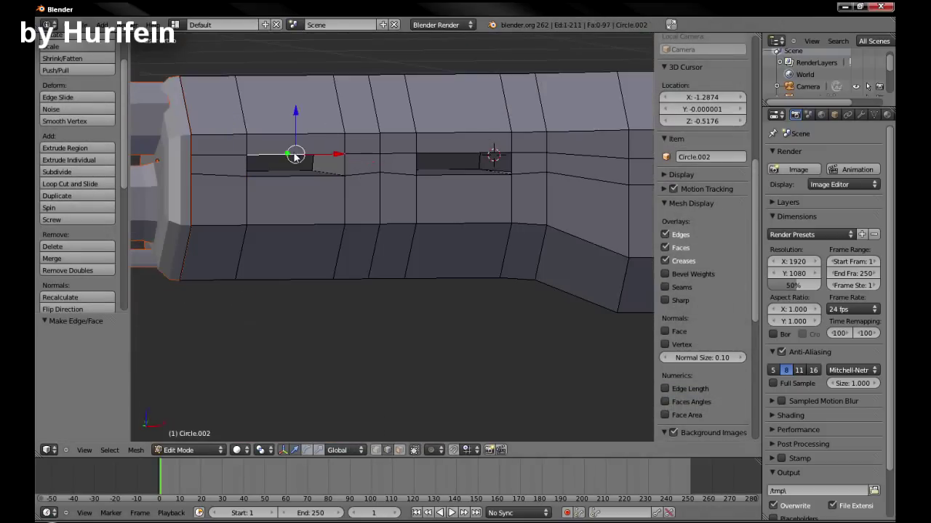
middle_drag(294, 157, 287, 166)
shift+right_click(287, 166)
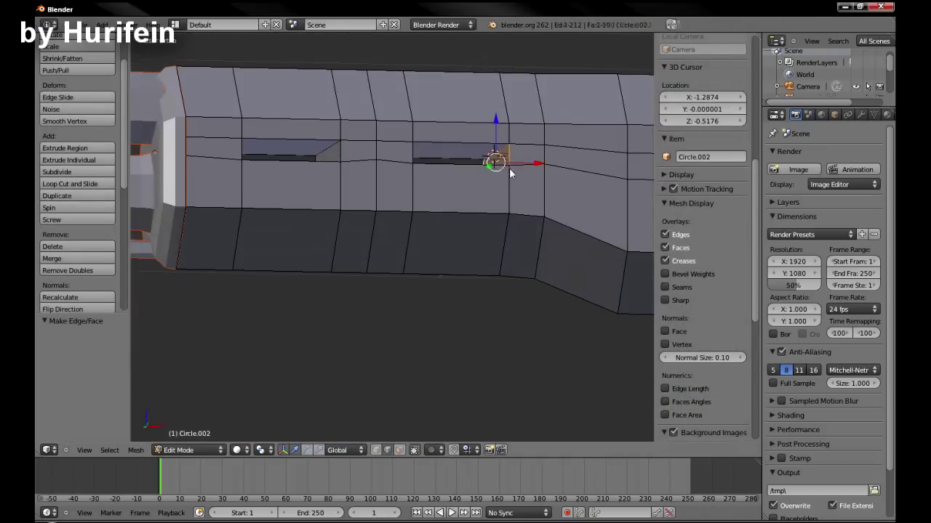
key(Tab)
scroll(410, 178, down, 3)
key(KP_1)
Move the handguard up along Z to its new height.
scroll(453, 257, down, 2)
key(a)
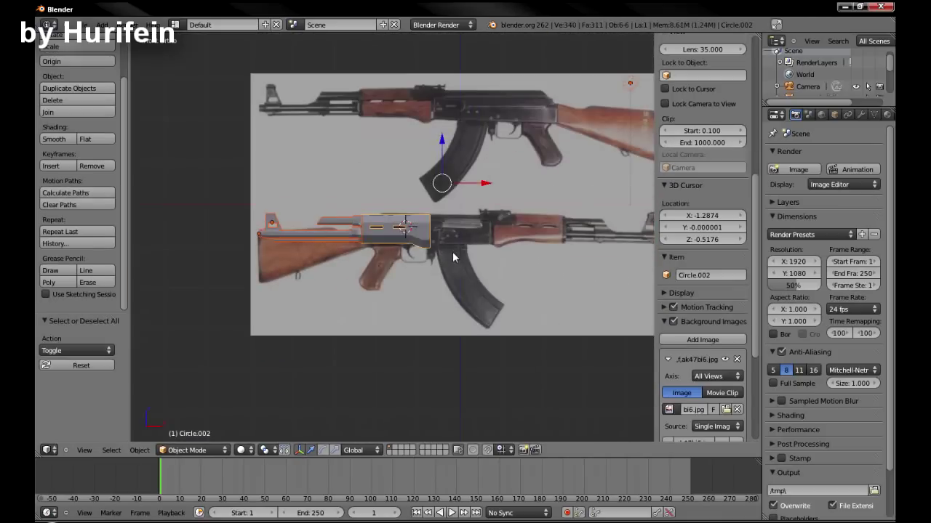
scroll(453, 256, up, 2)
key(g)
key(z)
click(456, 226)
Add a small scaled-down cube at the 3D cursor above the barrel.
scroll(456, 225, up, 1)
scroll(380, 228, up, 2)
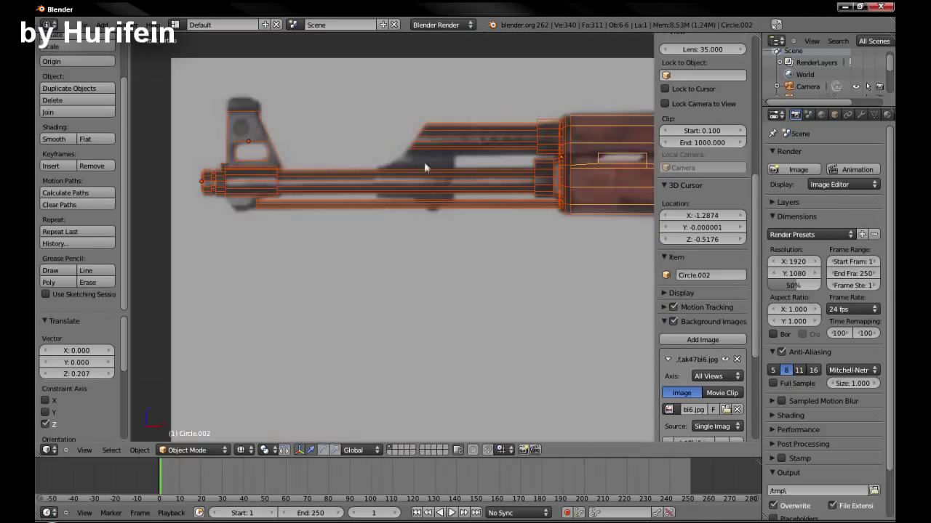
click(425, 168)
key(shift+a)
click(503, 188)
key(s)
click(466, 150)
key(Tab)
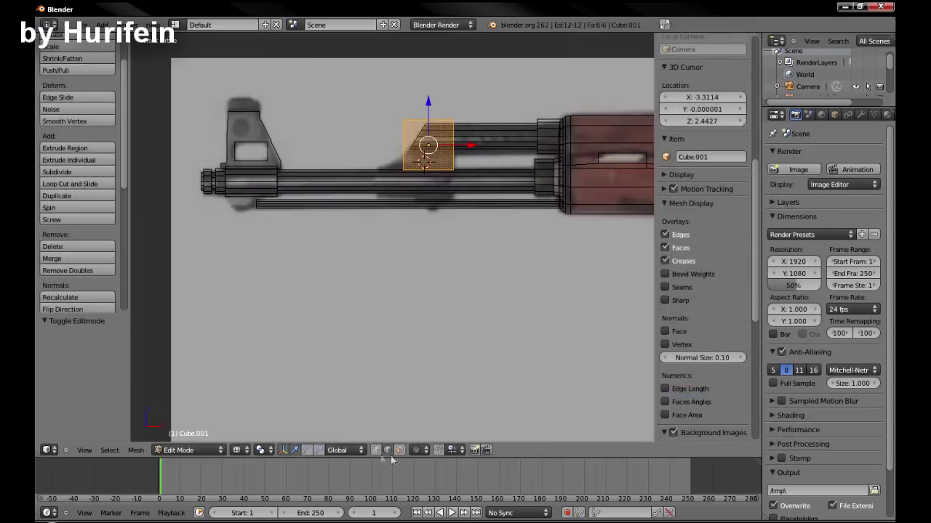
Extrude the cube's front face, lower it slightly along Z, and add a loop cut.
key(a)
right_click(422, 162)
key(e)
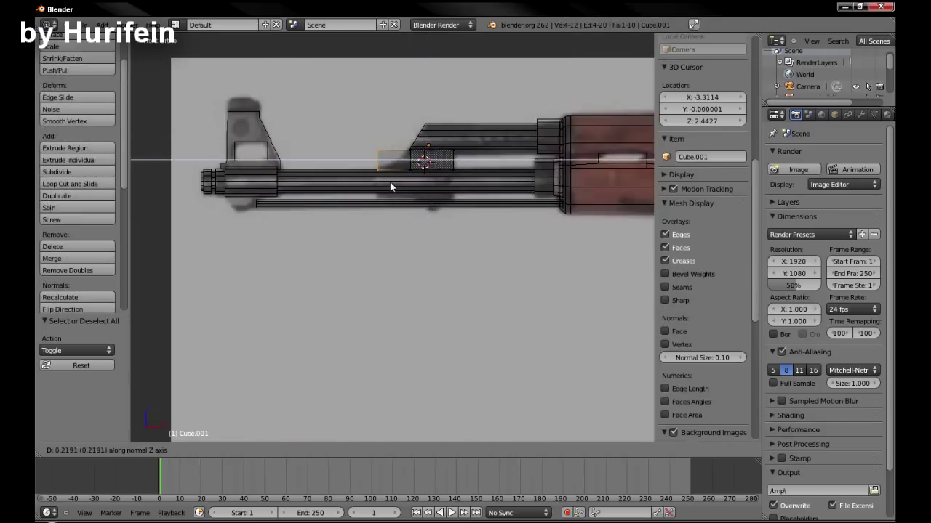
click(392, 175)
click(389, 146)
key(g)
key(z)
click(418, 167)
key(ctrl+r)
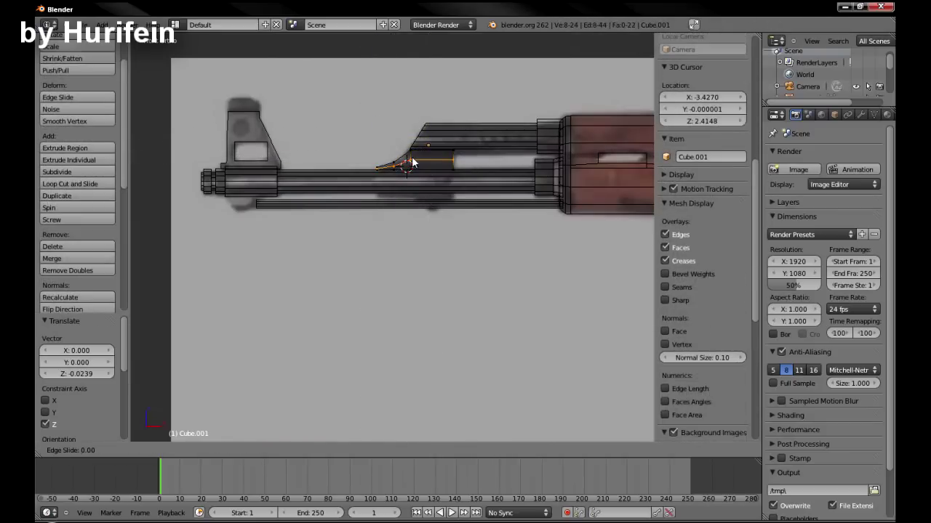
click(412, 164)
Narrow the selected face along Y in top view.
key(KP_7)
key(s)
key(y)
click(438, 176)
middle_drag(438, 177, 367, 148)
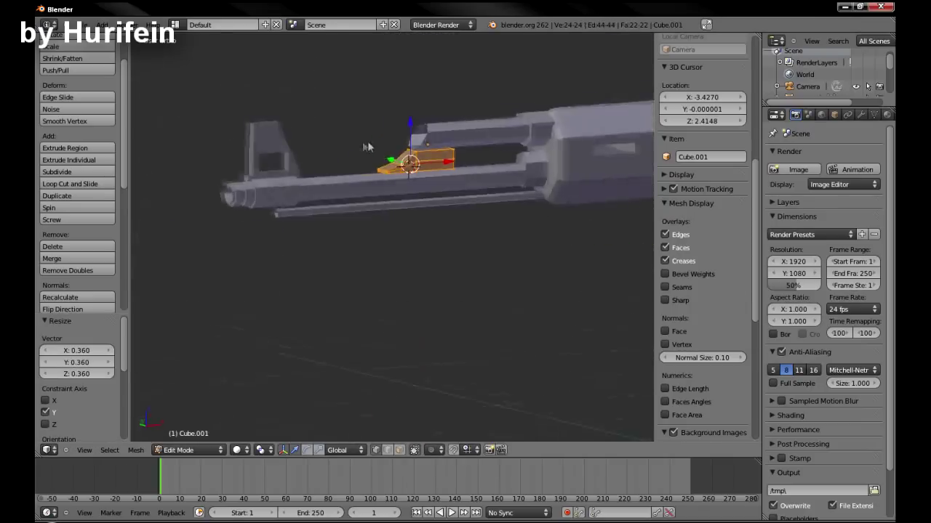
scroll(368, 147, up, 5)
Add another loop cut and narrow the whole block along Y.
key(ctrl+r)
click(458, 191)
right_click(458, 191)
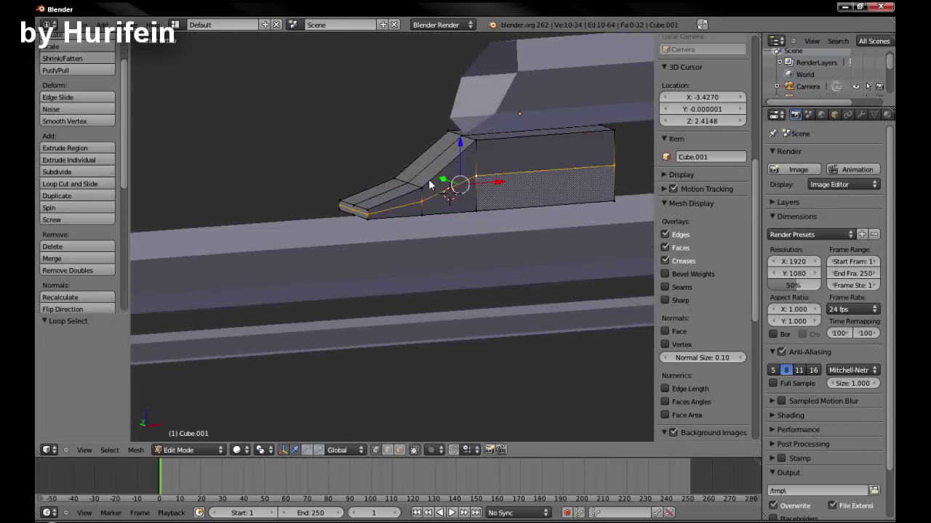
key(l)
key(z)
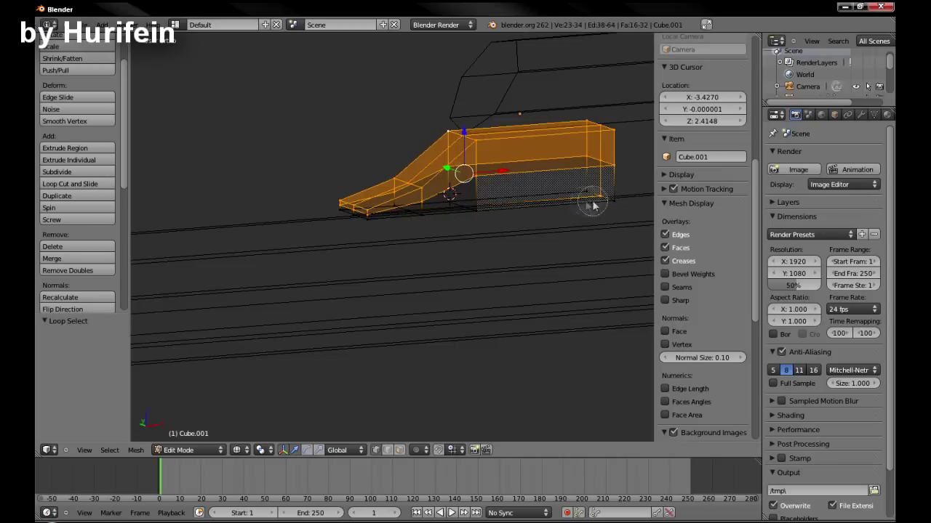
key(z)
key(s)
key(y)
click(505, 242)
Raise the block's top edge loop along Z.
right_click(451, 133)
alt+right_click(582, 113)
key(g)
key(z)
click(580, 106)
Select the block's bottom and side edge loops in wireframe, then exit Edit Mode.
key(z)
key(z)
alt+right_click(429, 226)
key(z)
key(z)
key(z)
middle_drag(529, 216, 495, 214)
key(z)
shift+right_click(495, 214)
key(z)
mouse_move(388, 226)
middle_down()
mouse_move(448, 164)
mouse_move(482, 240)
middle_up()
alt+right_click(448, 164)
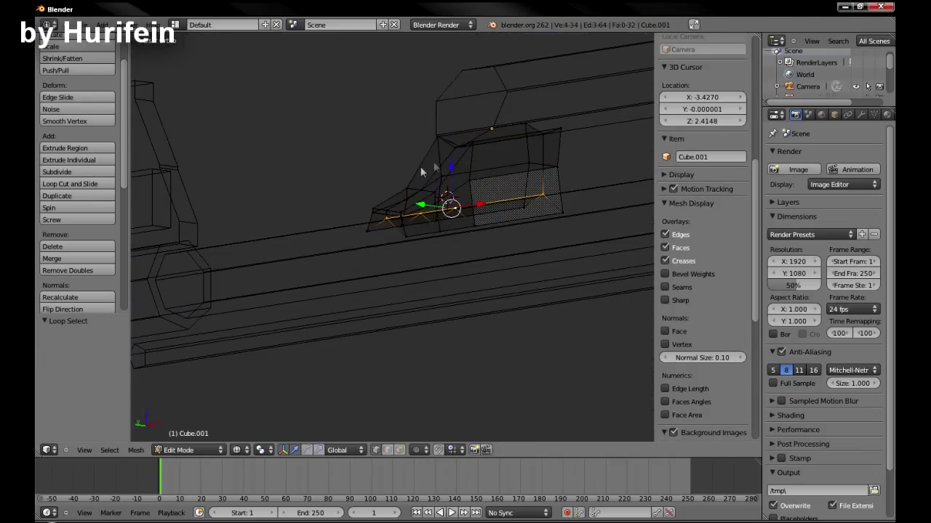
key(z)
key(Tab)
Deselect everything and return to side view over the reference image.
middle_drag(450, 176, 470, 249)
key(a)
scroll(421, 213, down, 4)
scroll(506, 241, up, 2)
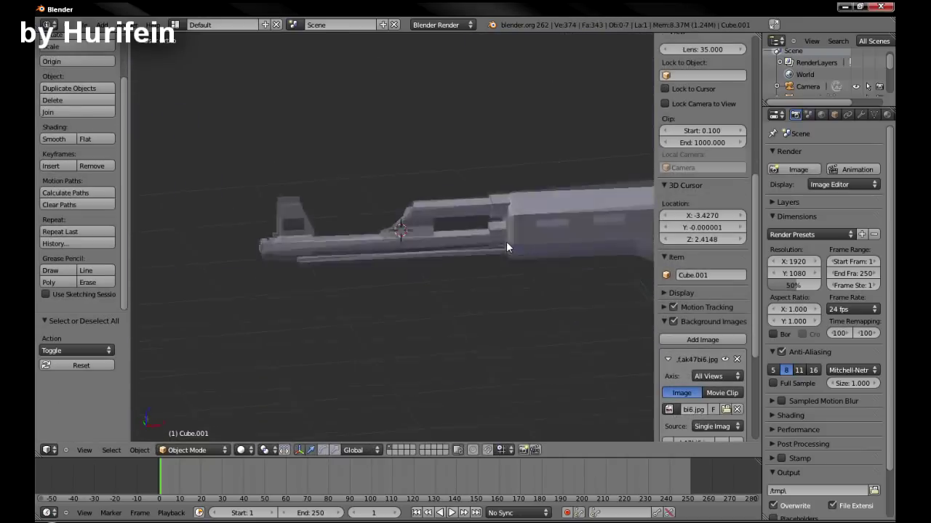
key(KP_1)
Add a vertical loop cut near the rear of the handguard (Circle.002).
right_click(383, 192)
key(Tab)
click(403, 195)
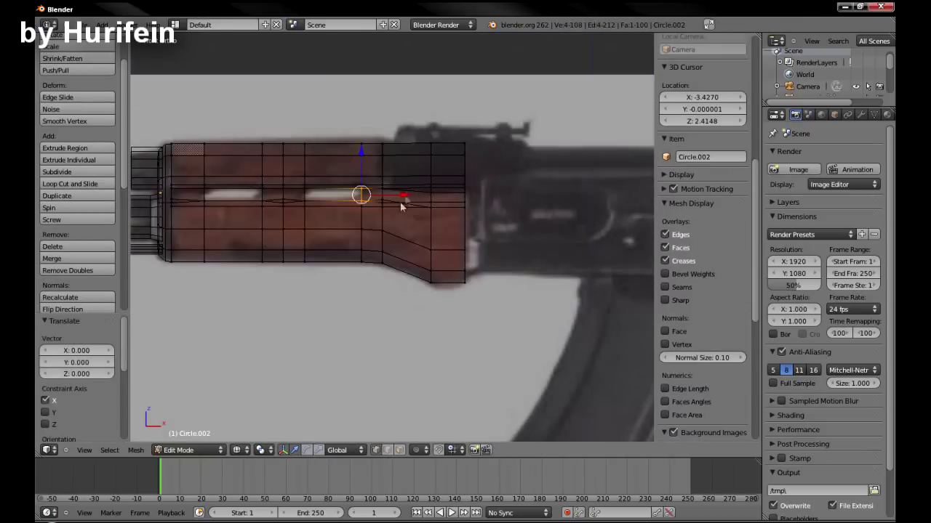
key(ctrl+r)
click(382, 216)
click(382, 216)
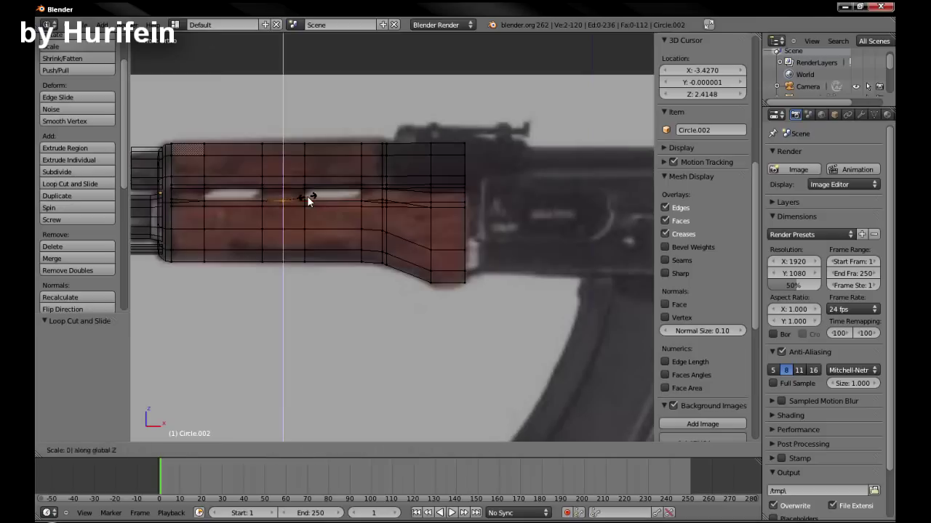
click(307, 196)
Flatten a vertex beside the slot to zero height with S, Z, 0.
key(a)
key(a)
drag(182, 204, 183, 205)
key(s)
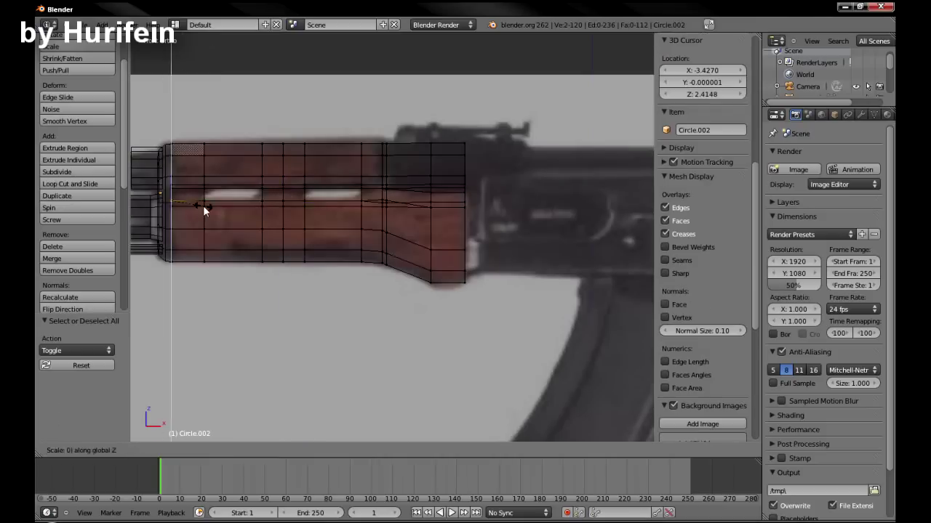
key(z)
key(0)
key(Return)
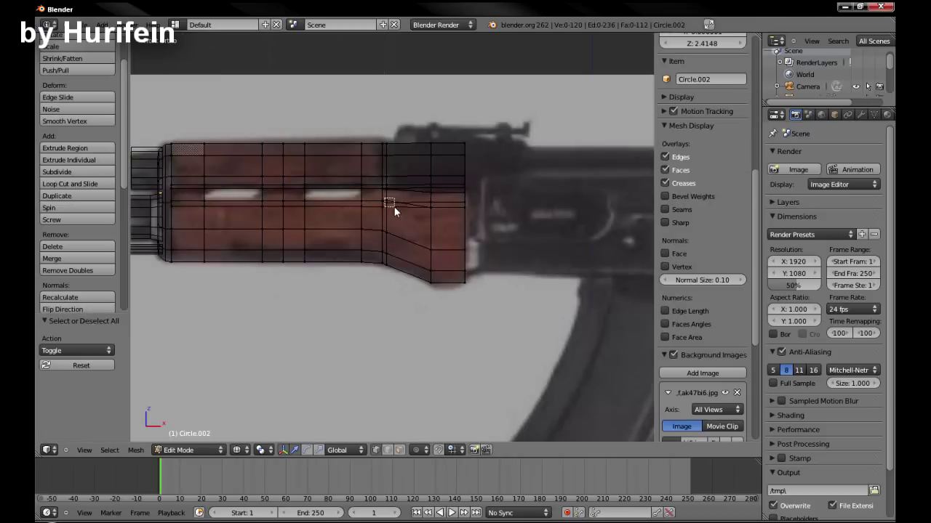
key(Tab)
Select the column of faces at the handguard's rear end in wireframe side view.
scroll(450, 231, down, 2)
middle_drag(451, 231, 538, 241)
key(KP_3)
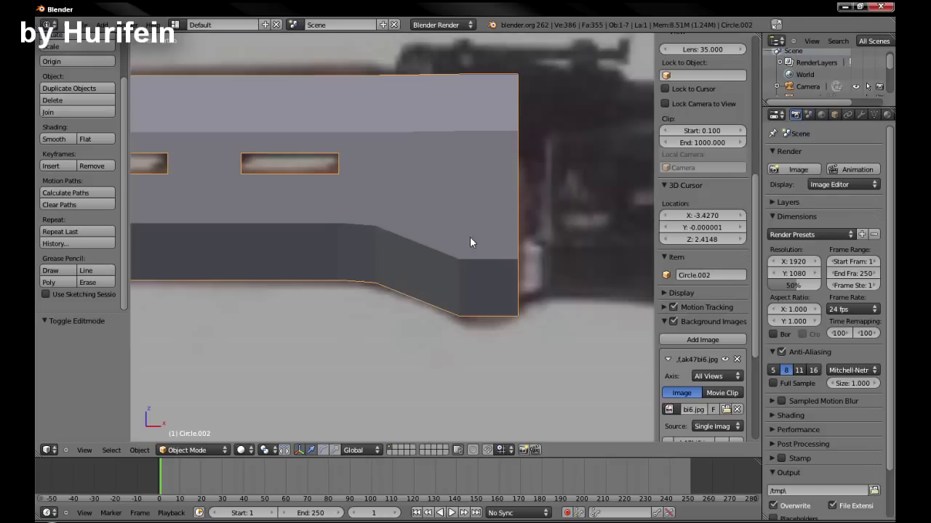
scroll(525, 165, down, 2)
click(409, 305)
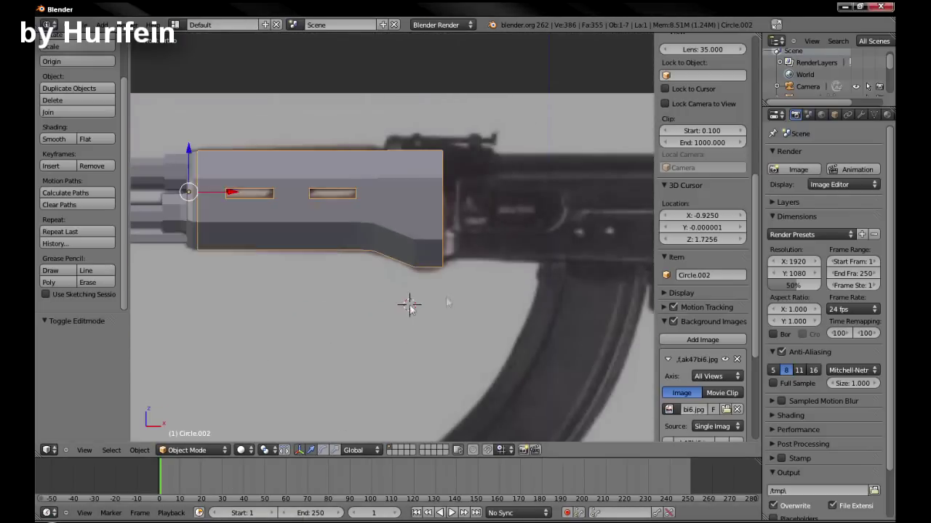
key(z)
scroll(431, 286, down, 1)
key(Tab)
scroll(431, 285, up, 2)
key(a)
alt+right_click(342, 146)
Delete the selected column of faces and flatten the rear block's top edge loop to zero height.
key(x)
click(386, 168)
scroll(409, 191, up, 2)
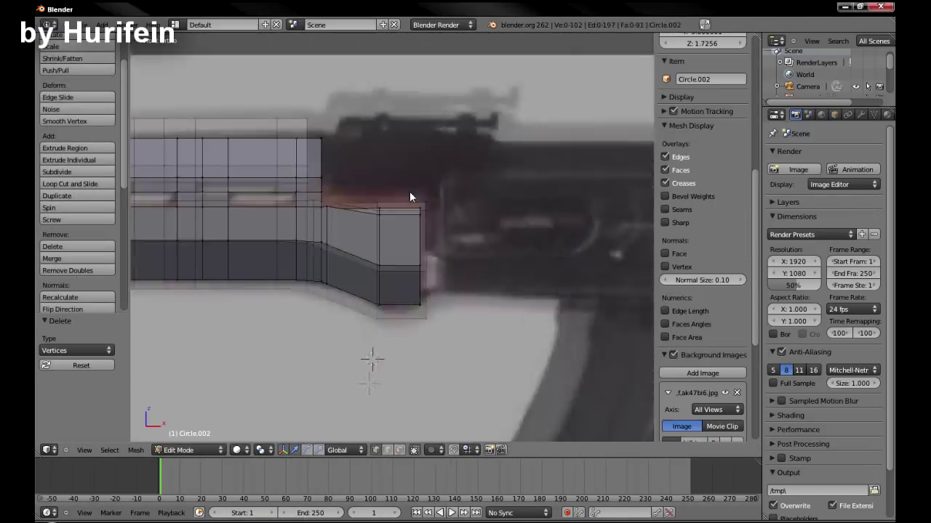
key(a)
key(a)
key(a)
key(a)
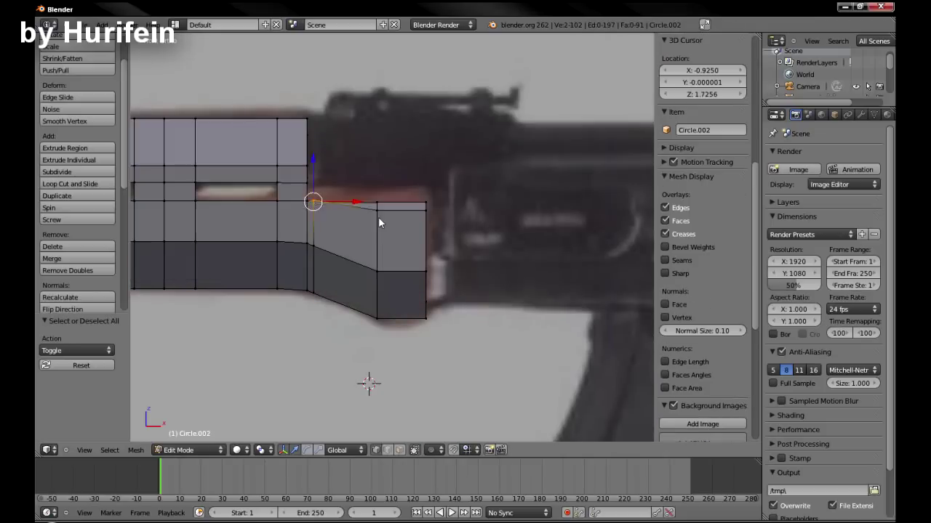
key(a)
alt+right_click(311, 193)
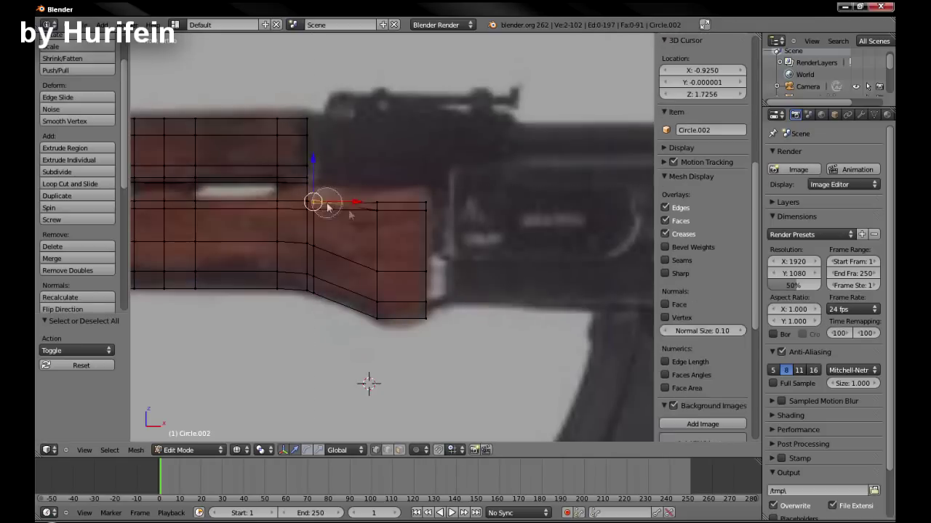
key(s)
key(z)
key(0)
key(Return)
key(z)
Delete the top vertices at the rear end and flatten the remaining selection vertically.
mouse_move(398, 149)
middle_down()
mouse_move(376, 107)
mouse_move(418, 173)
middle_up()
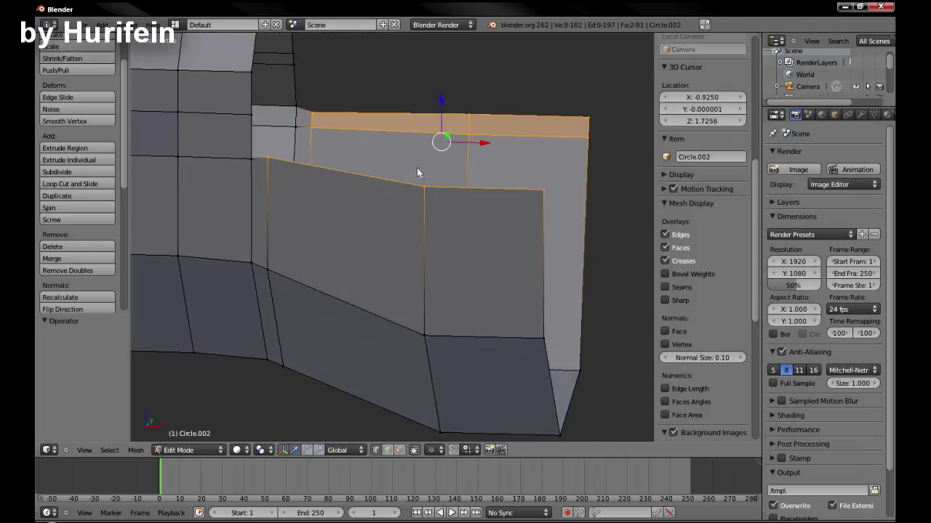
key(x)
click(417, 167)
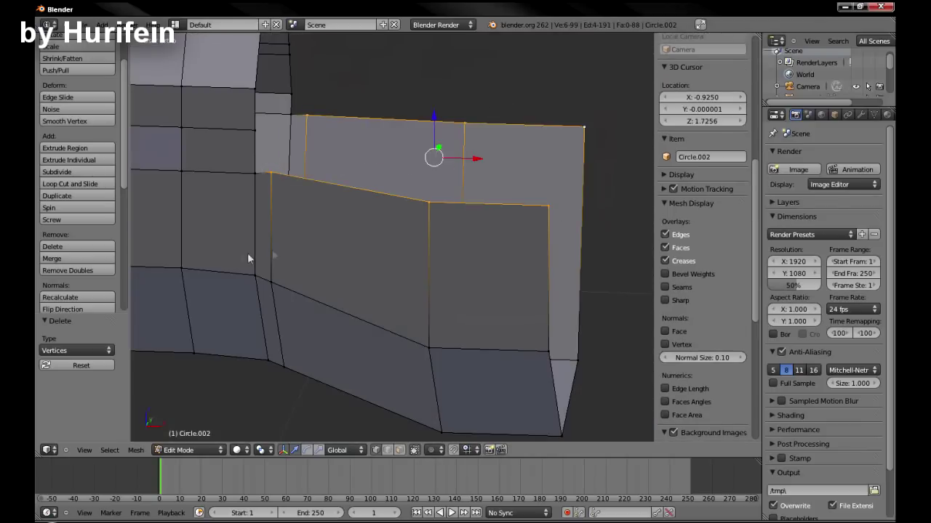
key(s)
key(z)
key(0)
key(Return)
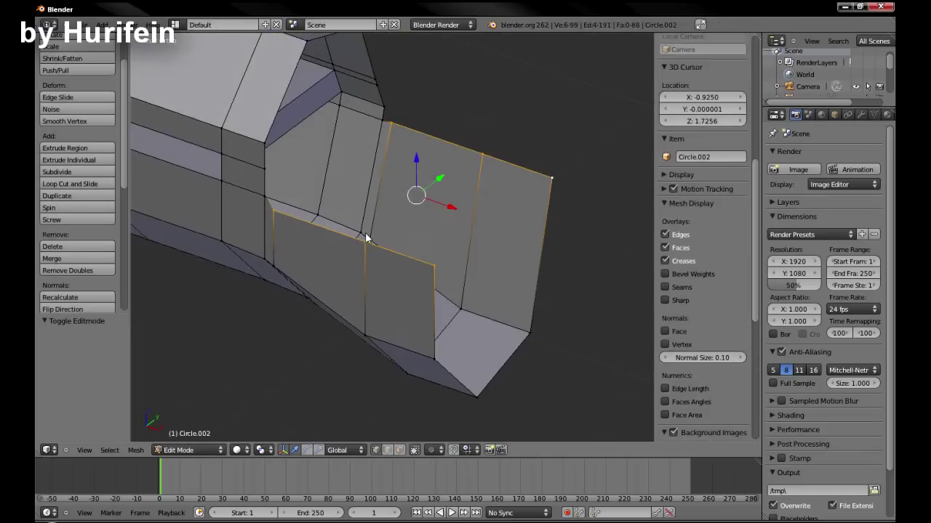
Fill the open top face and triangular gap at the handguard's rear with new faces.
key(f)
right_click(271, 205)
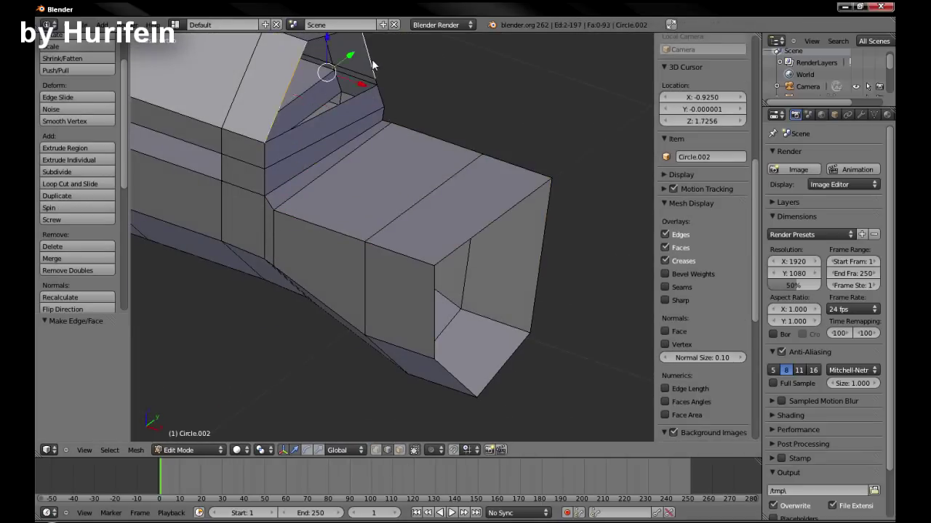
key(f)
right_click(357, 78)
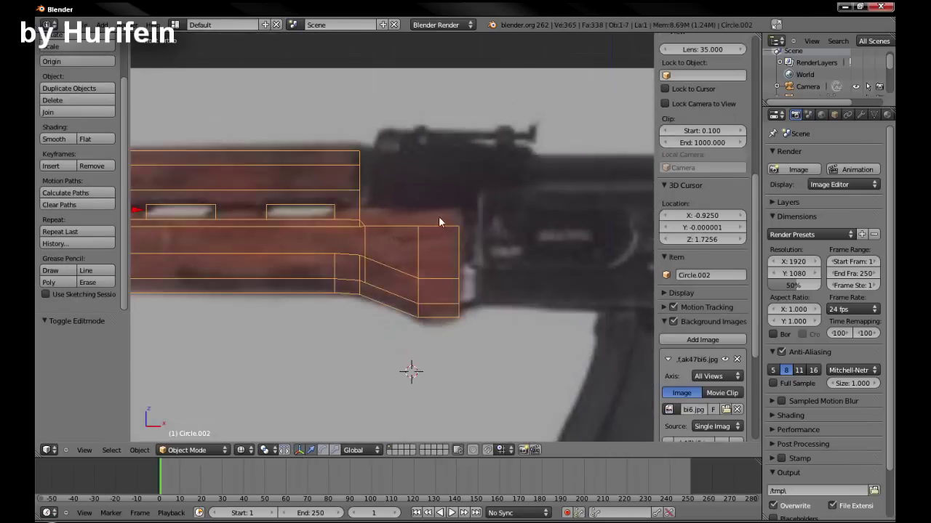
In front view, raise the handguard end's top vertices along Z to match the reference.
key(a)
key(b)
mouse_move(348, 215)
mouse_down()
mouse_move(478, 234)
mouse_move(480, 225)
mouse_up()
key(g)
key(z)
click(483, 226)
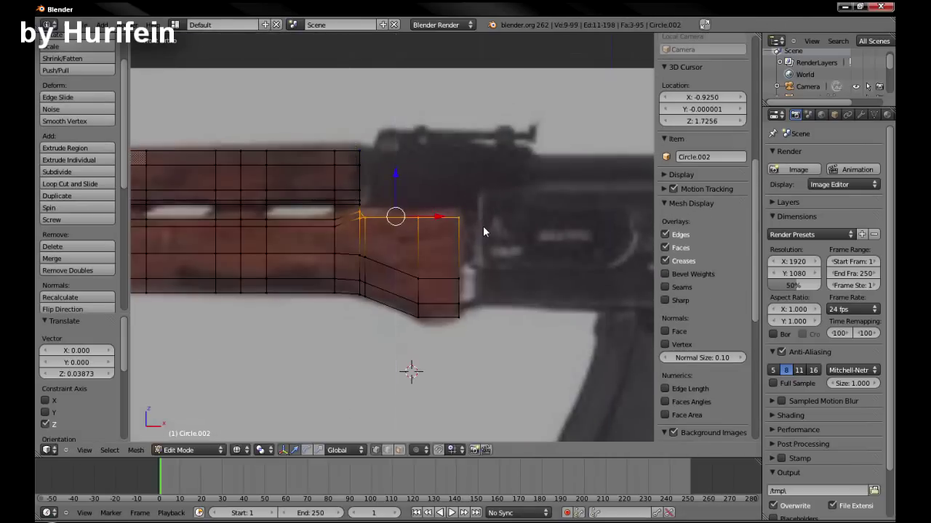
scroll(473, 247, down, 1)
scroll(467, 263, down, 2)
key(shift+a)
Add a cube and size it along X and Z to the receiver's length and height.
click(426, 286)
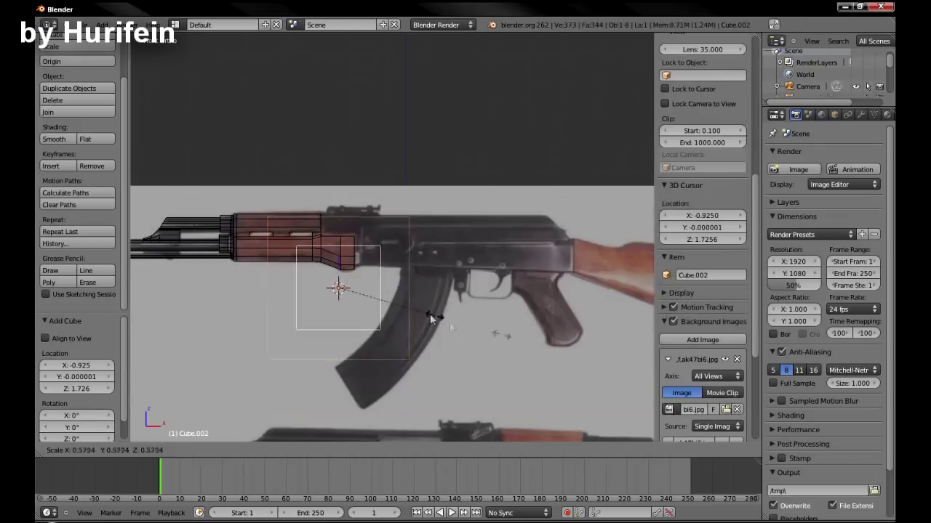
key(g)
key(x)
click(533, 290)
key(s)
key(x)
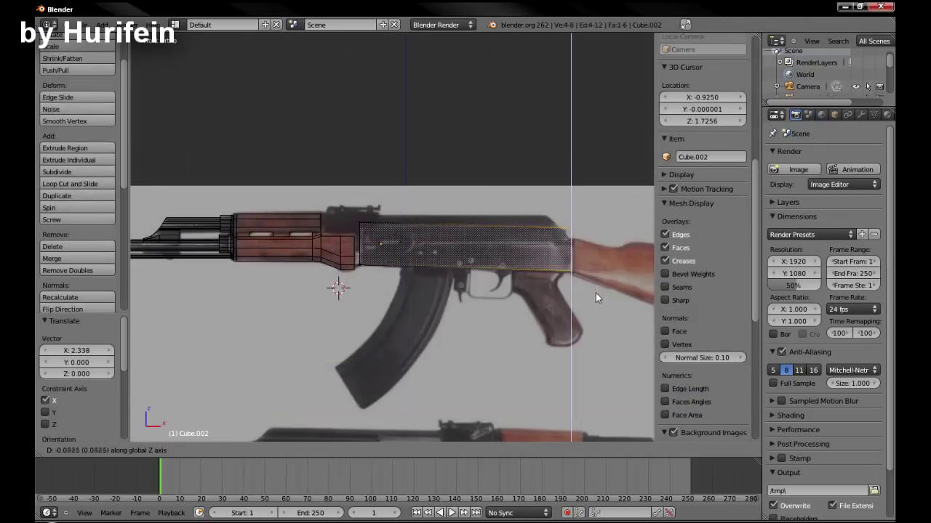
click(595, 293)
key(g)
key(z)
click(547, 234)
Extrude the receiver's faces upward and sideways, then shift the lower block along its length.
key(e)
click(492, 194)
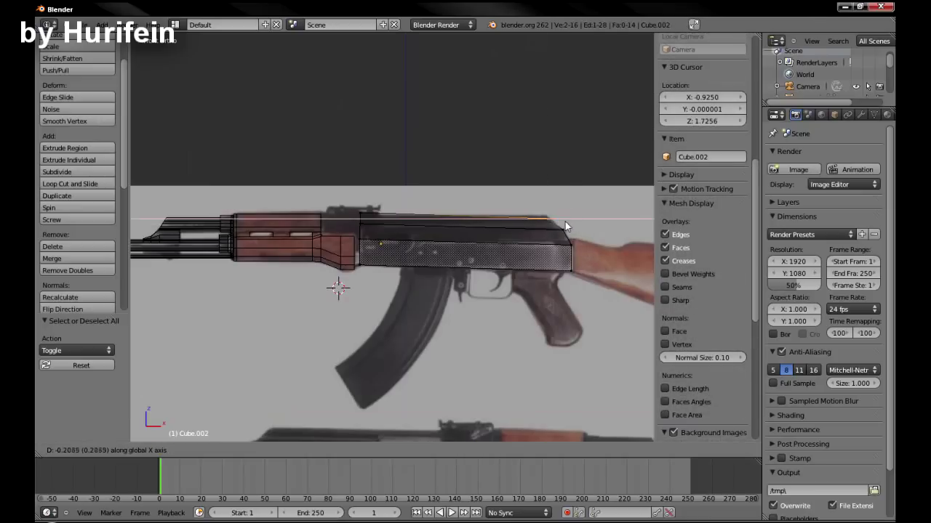
key(e)
click(333, 237)
key(g)
key(x)
click(366, 277)
Extrude the bottom face down into a magazine, rotating and scaling sections to curve it forward.
key(a)
right_click(401, 259)
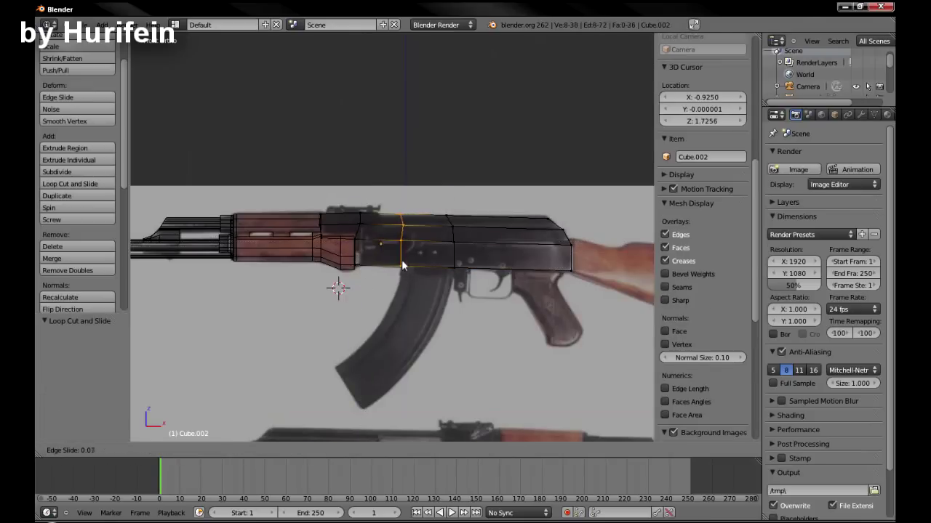
key(e)
click(418, 305)
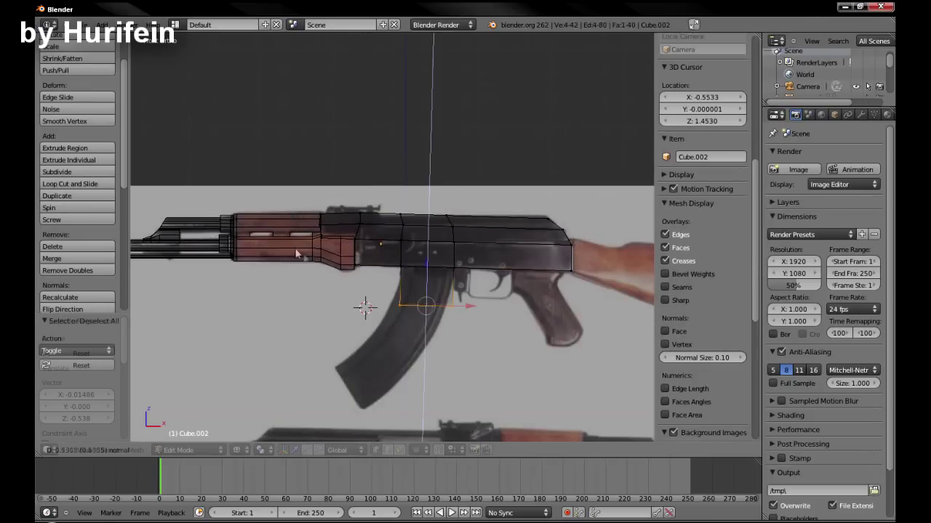
key(e)
key(r)
click(443, 344)
key(s)
click(405, 418)
Add loop cuts across the magazine and scale them along Y to thin it.
key(Tab)
mouse_move(383, 431)
middle_down()
mouse_move(498, 281)
mouse_move(370, 345)
middle_up()
scroll(466, 281, up, 4)
key(Tab)
key(ctrl+r)
alt+click(500, 313)
alt+shift+click(370, 345)
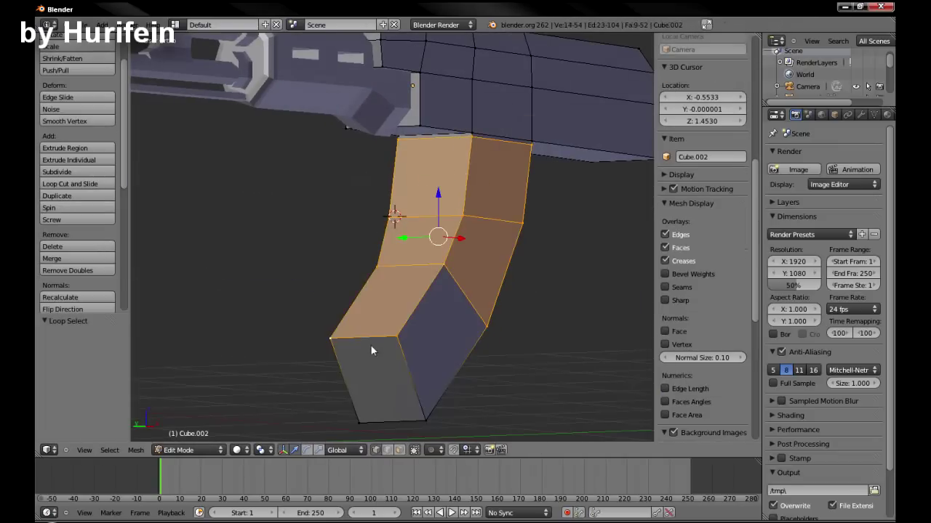
key(s)
key(y)
click(491, 270)
In front view, cut a new edge loop into the receiver, then select the handguard.
key(Tab)
key(KP_1)
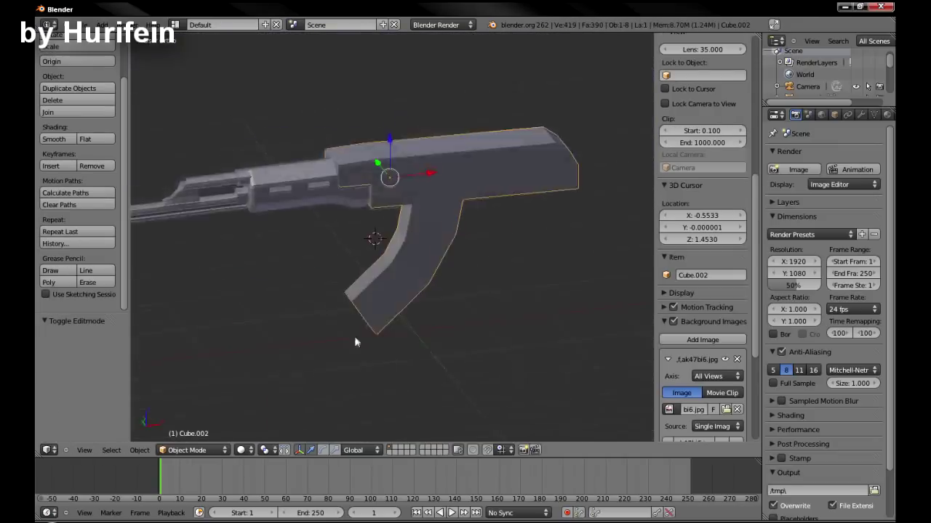
scroll(458, 313, up, 3)
key(Tab)
key(a)
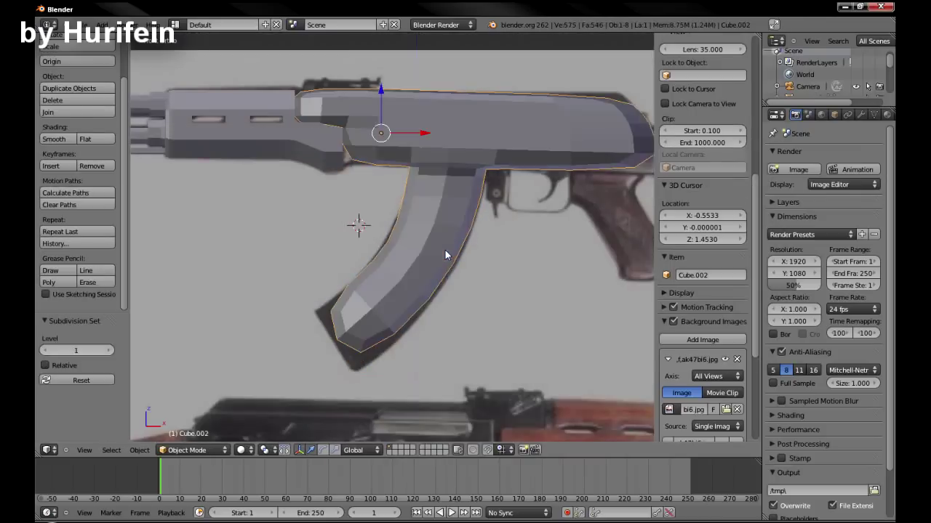
key(ctrl+r)
scroll(326, 117, up, 2)
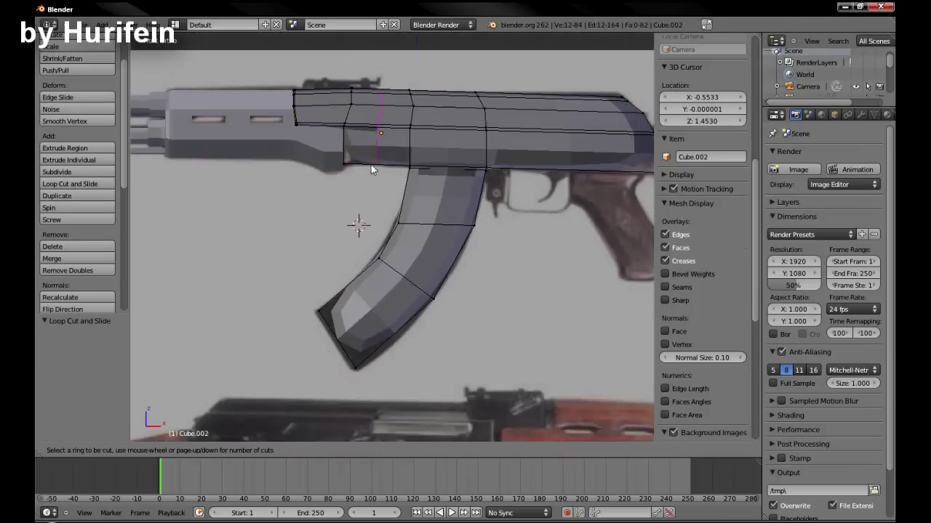
click(345, 148)
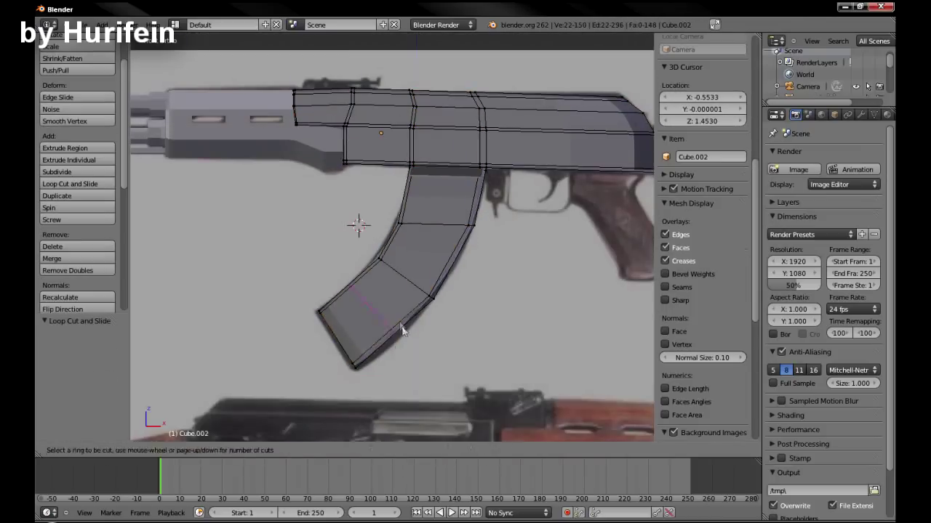
key(Tab)
right_click(380, 148)
Add loop cuts to the handguard, sliding one along the vent slots.
key(Tab)
scroll(398, 172, up, 3)
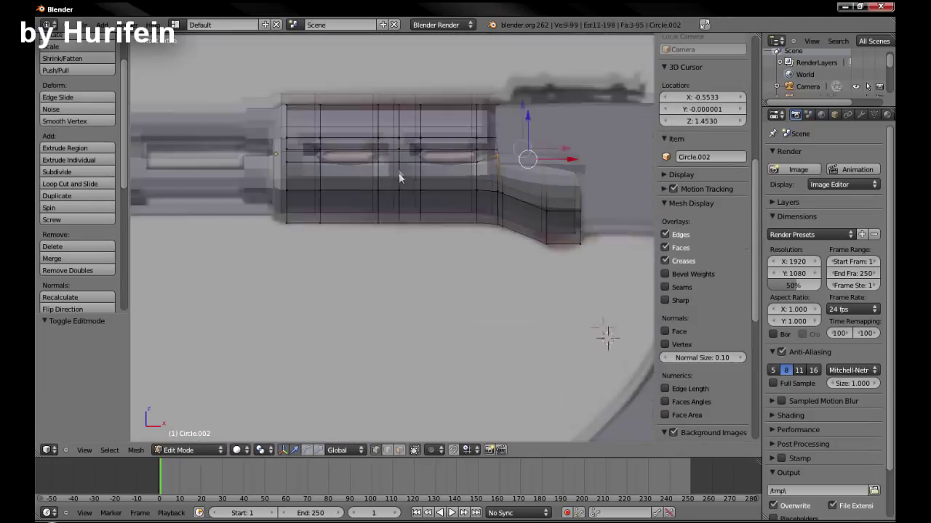
key(ctrl+r)
click(325, 193)
click(325, 192)
key(ctrl+r)
click(342, 167)
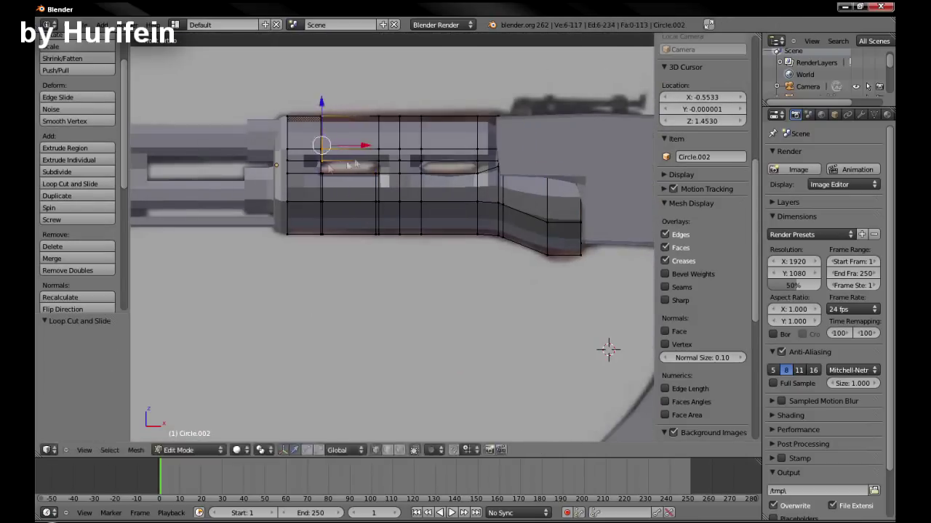
click(451, 205)
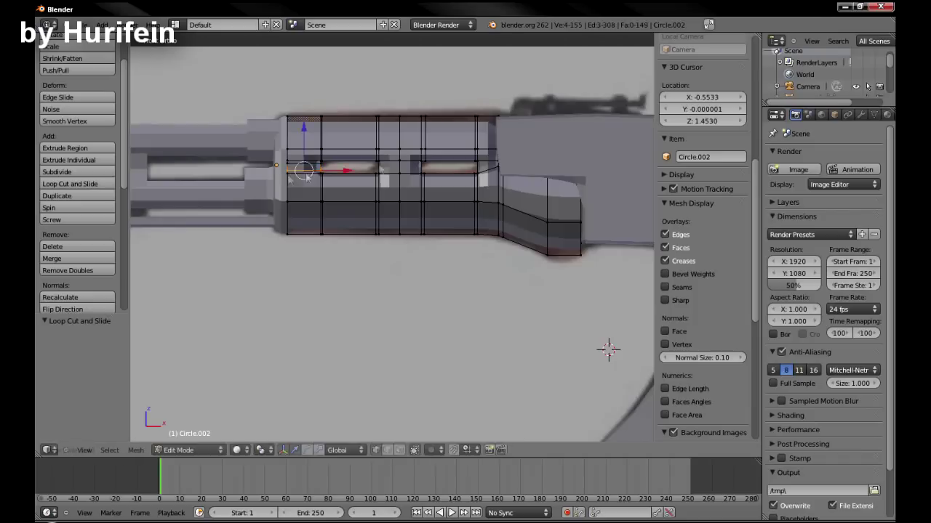
click(480, 179)
key(Tab)
key(Tab)
Narrow the receiver's front-end faces by scaling them along Y.
middle_drag(379, 167, 517, 128)
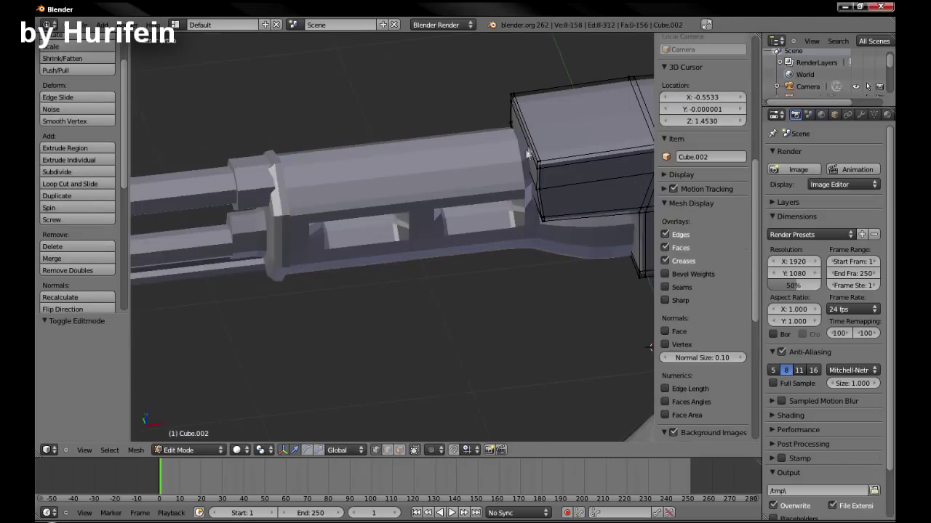
click(535, 136)
key(Tab)
key(z)
right_click(557, 170)
key(Tab)
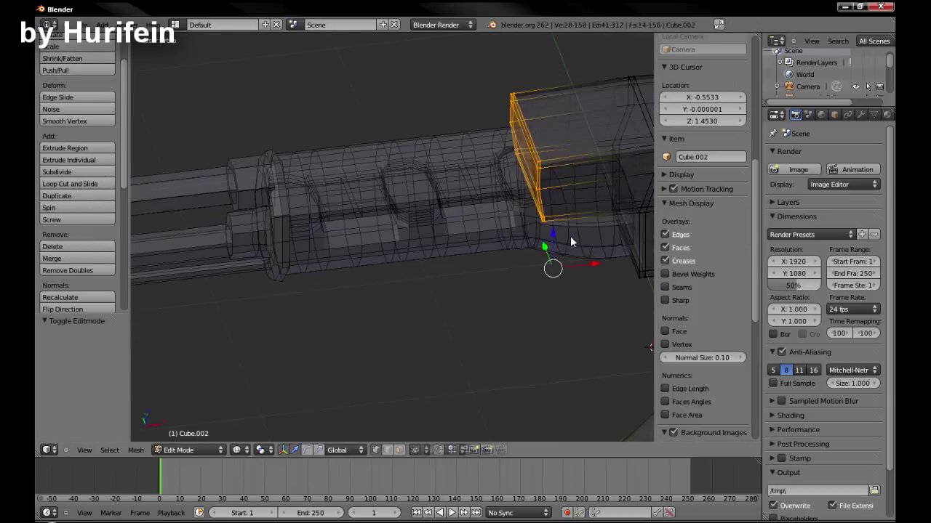
key(z)
key(s)
key(y)
click(571, 245)
key(Tab)
scroll(560, 177, down, 5)
Return to the front reference view of the whole rifle with nothing selected.
mouse_move(560, 176)
middle_down()
mouse_move(444, 172)
mouse_move(327, 230)
mouse_move(375, 218)
middle_up()
scroll(377, 203, up, 5)
key(KP_1)
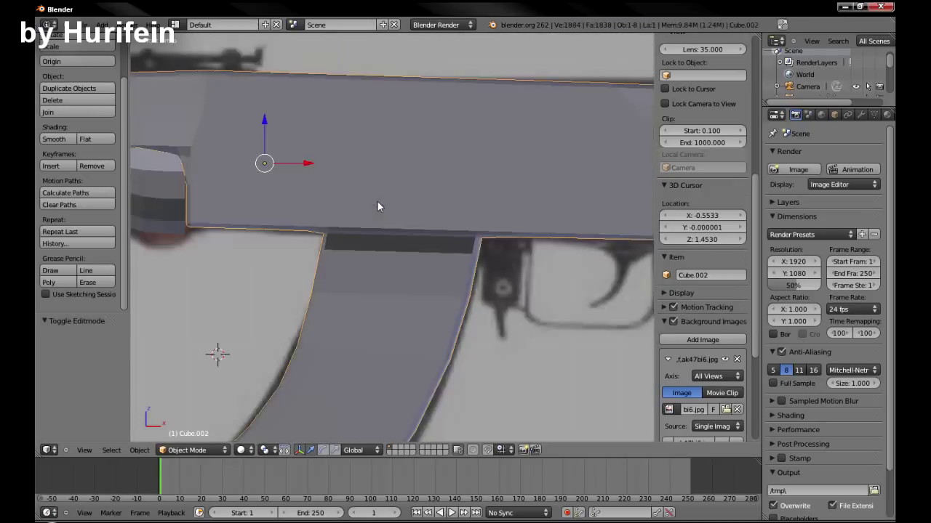
key(a)
scroll(438, 219, down, 1)
Add a small cube at the pistol grip's base using the 3D cursor.
click(429, 234)
key(shift+a)
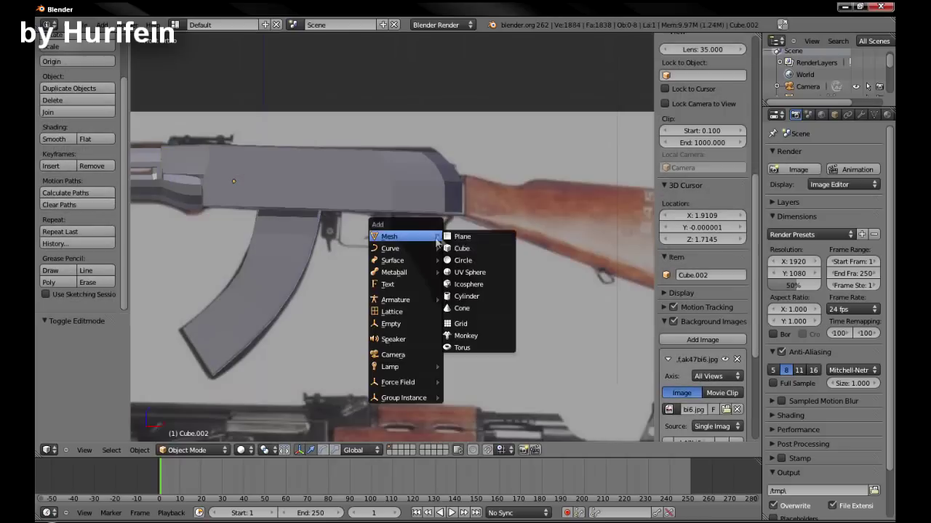
click(461, 247)
key(s)
key(g)
click(499, 302)
scroll(436, 218, up, 4)
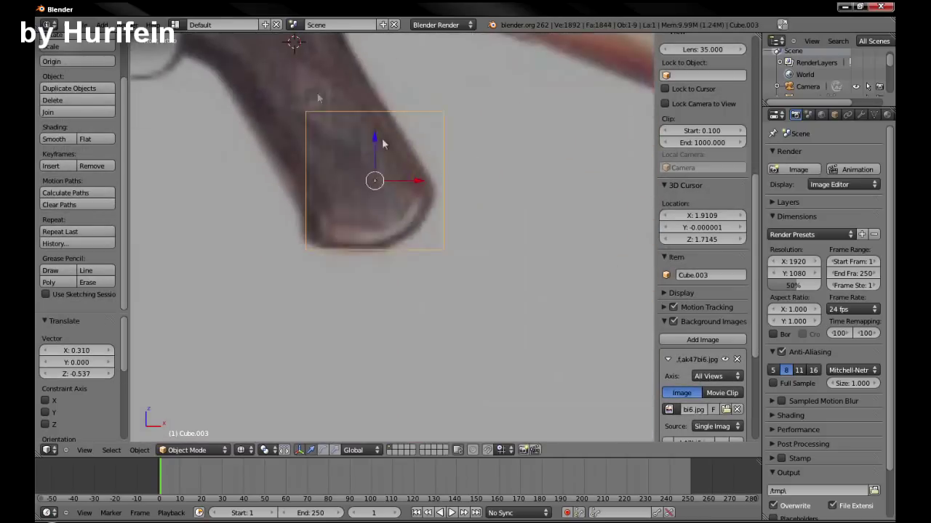
Flatten the box and extrude a tilted grip section, adjusting its corner to the reference.
key(Tab)
key(s)
key(z)
key(g)
key(x)
click(436, 273)
key(e)
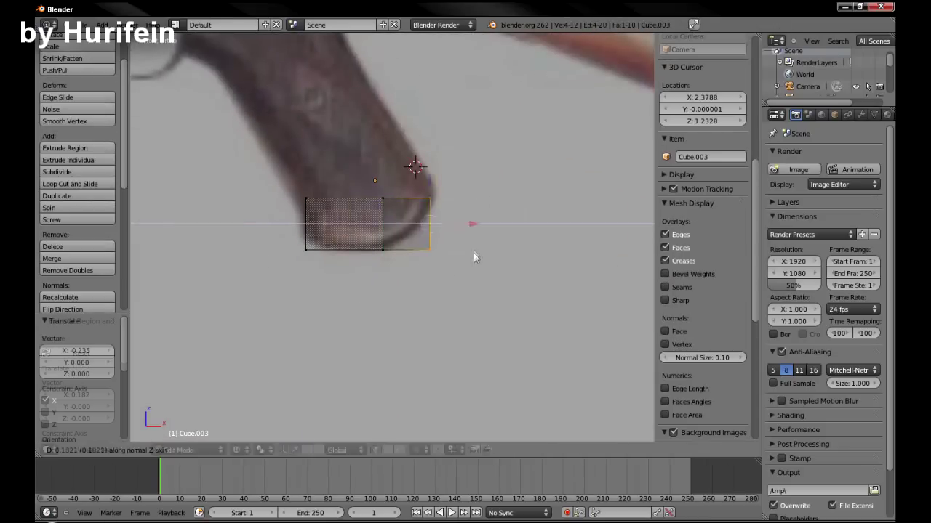
click(476, 197)
right_click(376, 209)
key(g)
click(376, 210)
scroll(376, 210, down, 2)
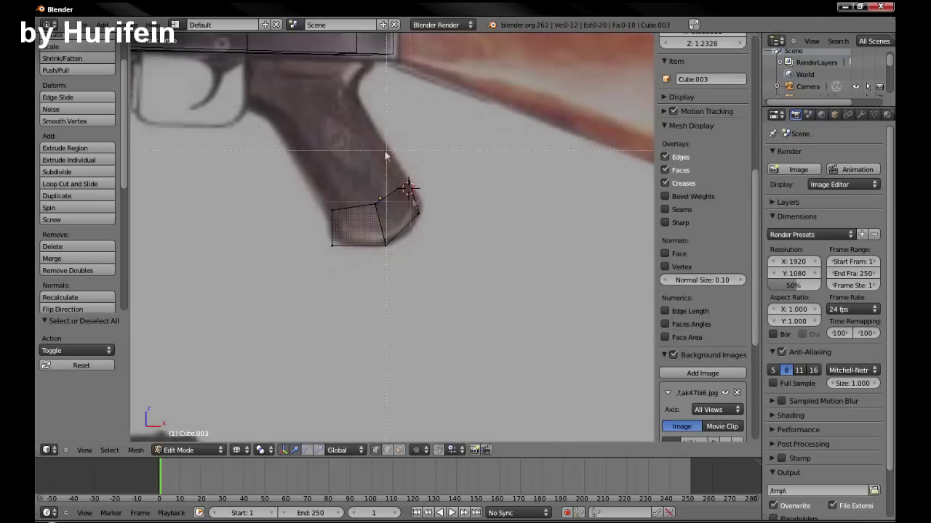
Extrude the grip up to the receiver and flatten its top face underneath it.
key(e)
click(343, 89)
key(s)
key(z)
key(0)
key(Return)
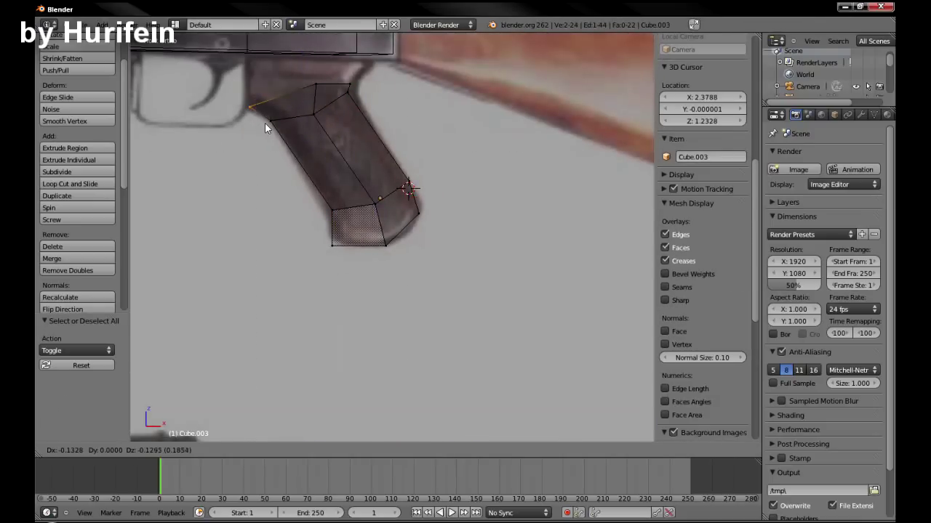
click(265, 122)
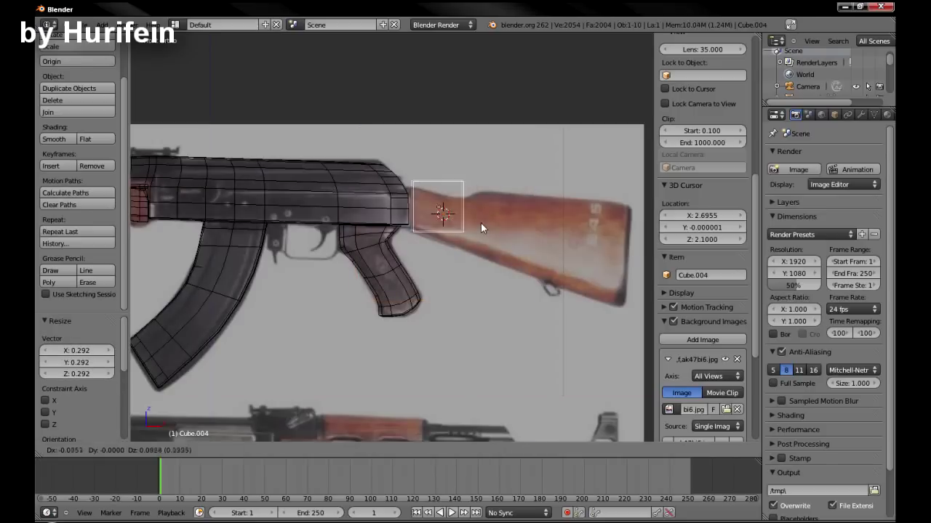
Stretch the stock block back into the buttstock shape and test-move its end vertex.
key(Tab)
key(a)
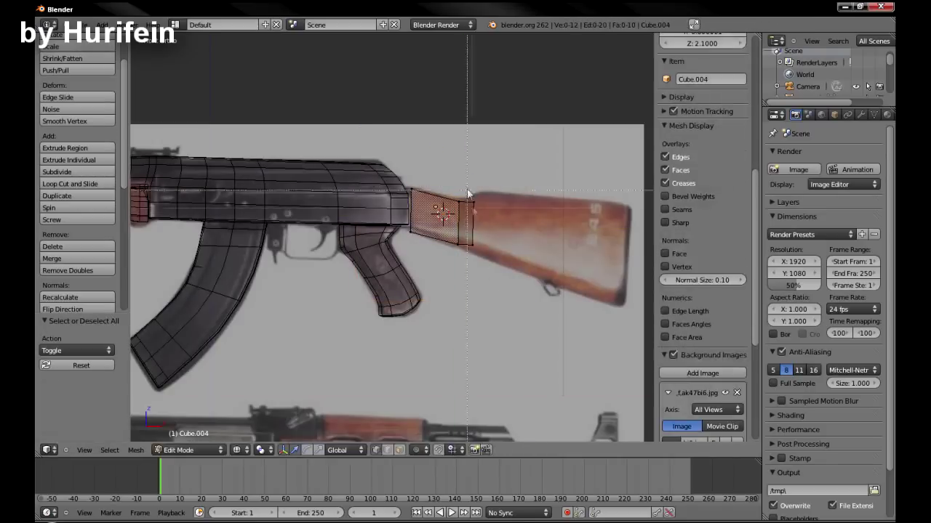
key(g)
click(625, 305)
click(608, 172)
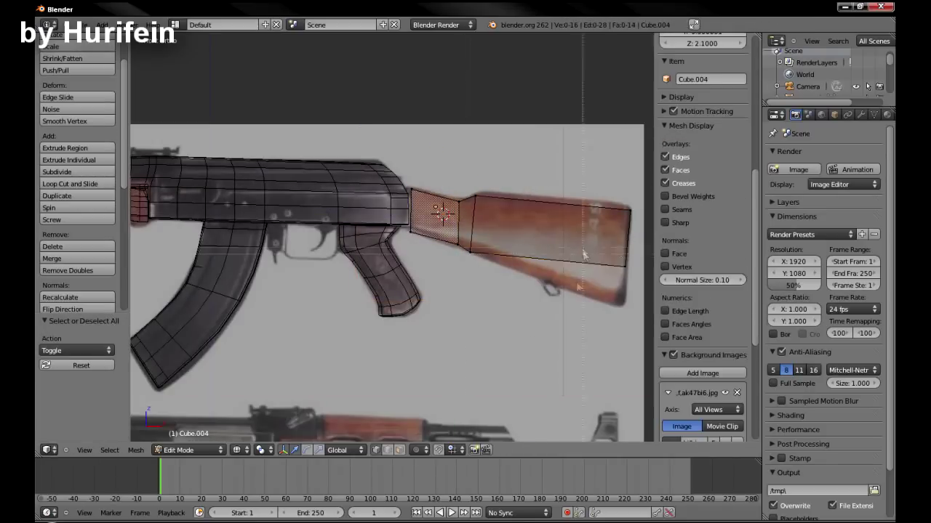
scroll(657, 384, down, 3)
scroll(656, 384, up, 3)
right_click(627, 349)
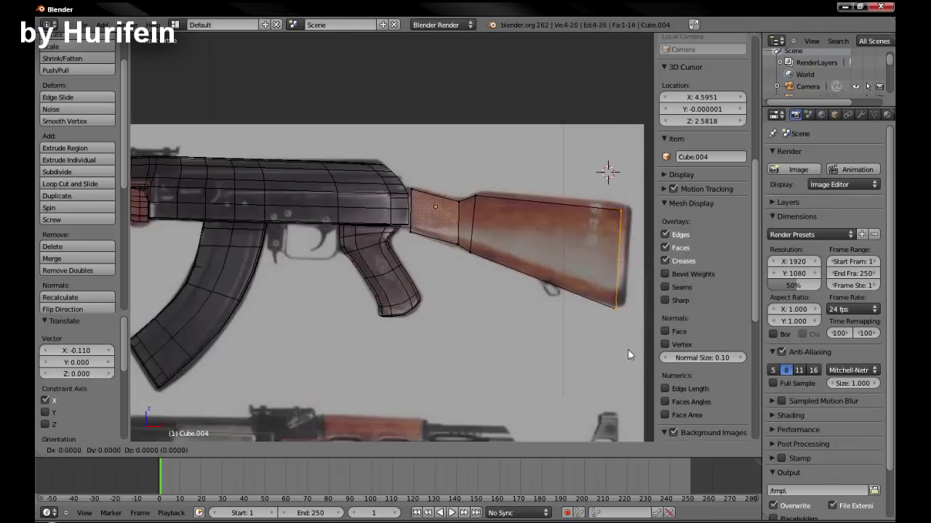
key(g)
key(z)
right_click(633, 329)
click(392, 174)
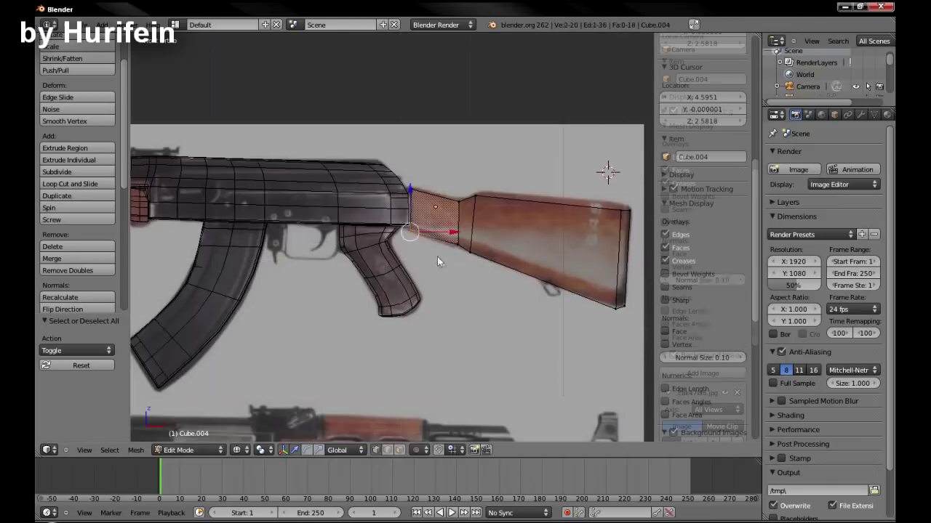
scroll(408, 211, up, 2)
Add a sliding edge loop to the stock, then shift the stock along X.
key(ctrl+r)
click(452, 184)
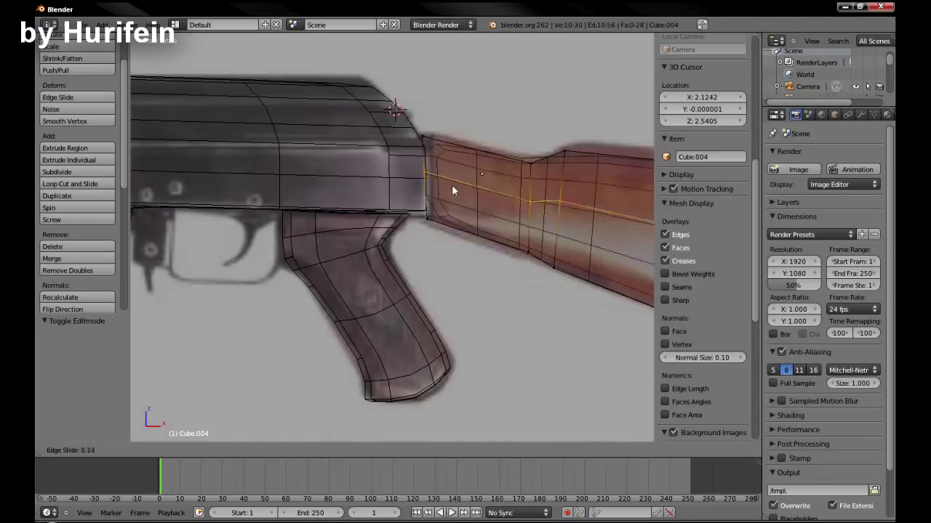
mouse_move(451, 185)
shift+middle_down()
mouse_move(388, 204)
mouse_move(402, 291)
shift+middle_up()
key(Tab)
key(z)
key(KP_1)
scroll(414, 106, up, 2)
key(z)
key(g)
key(x)
click(456, 168)
middle_drag(455, 168, 456, 168)
Slim the whole stock by scaling it on Y to 0.651.
key(z)
key(Tab)
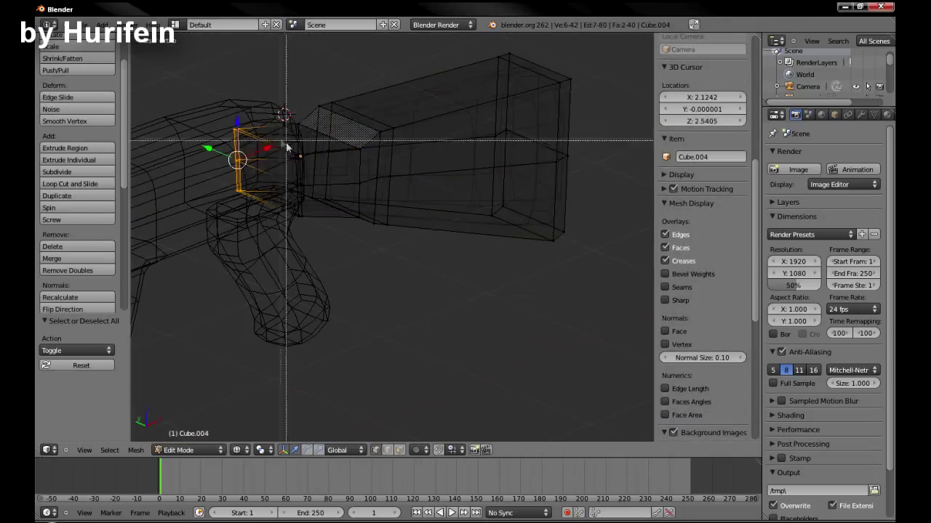
key(a)
key(s)
key(y)
click(474, 263)
key(z)
middle_drag(472, 263, 386, 234)
Touch up the grip, then select the barrel and enter its Edit Mode.
key(Tab)
right_click(255, 158)
key(Tab)
key(a)
key(z)
key(z)
key(Tab)
scroll(344, 178, down, 3)
scroll(337, 267, down, 3)
right_click(337, 193)
scroll(337, 184, up, 3)
middle_drag(336, 183, 375, 227)
key(Tab)
Extrude the muzzle loop along X to lengthen the barrel, then add level-1 subdivision.
alt+right_click(246, 277)
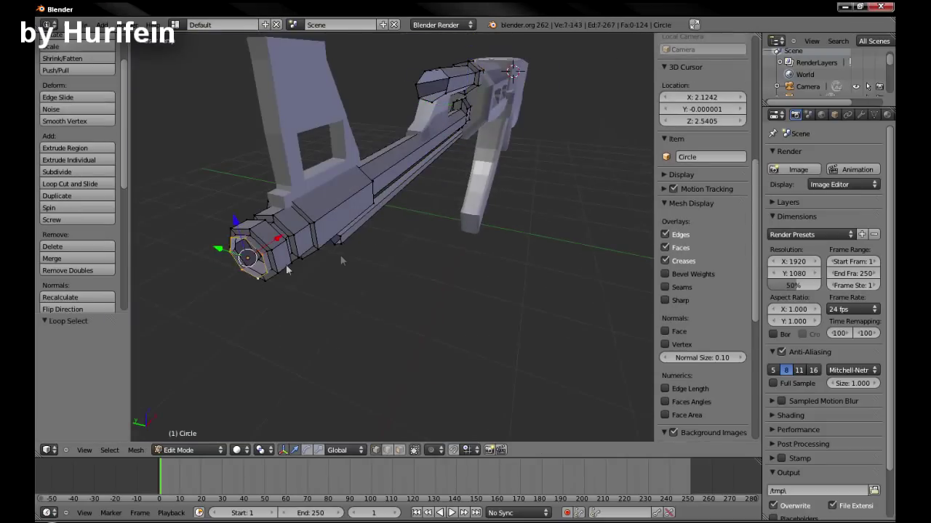
key(e)
key(z)
key(x)
key(x)
key(x)
click(348, 236)
key(Tab)
key(z)
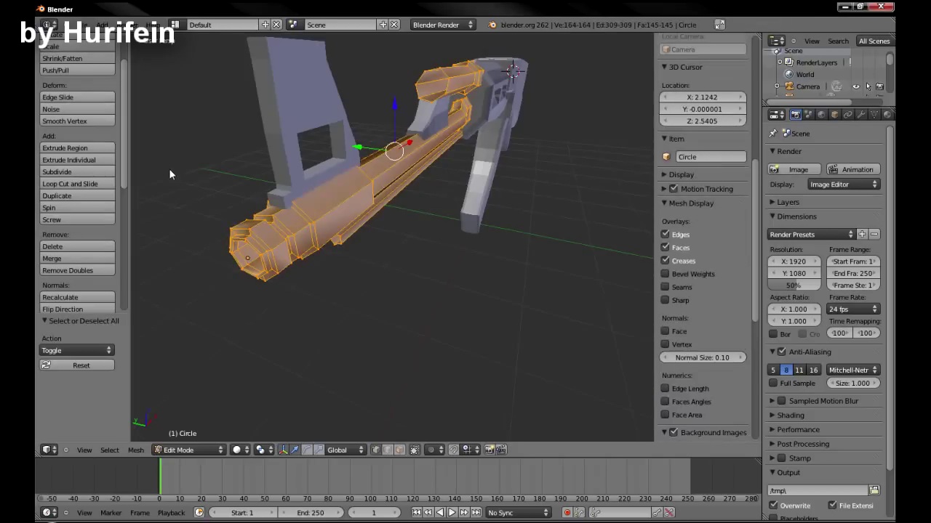
key(ctrl+1)
Add holding edge loops near the muzzle and on the upper barrel in front view.
scroll(169, 168, up, 4)
key(KP_1)
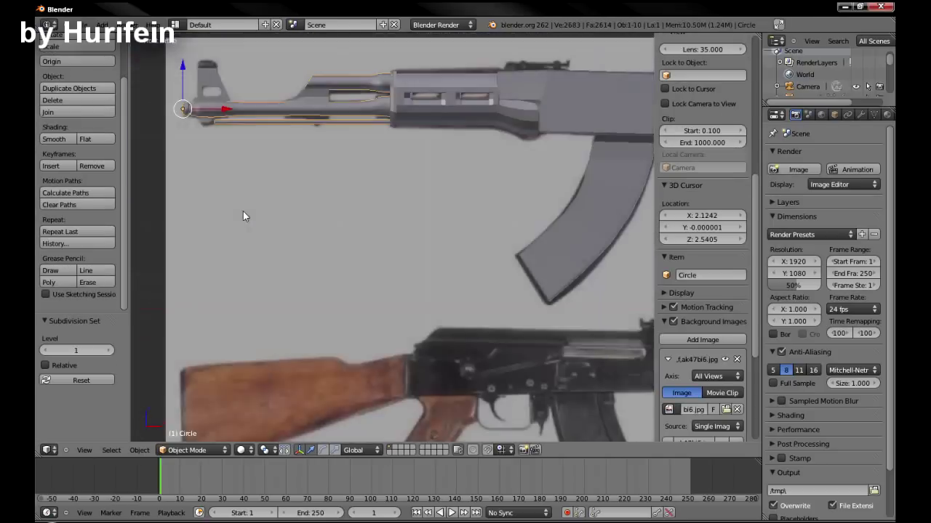
scroll(243, 211, up, 4)
key(Tab)
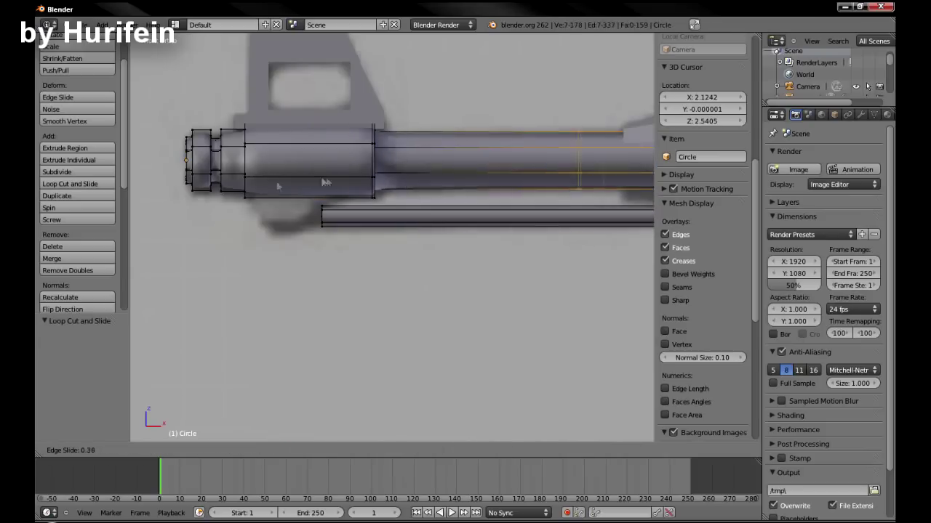
key(ctrl+r)
click(312, 185)
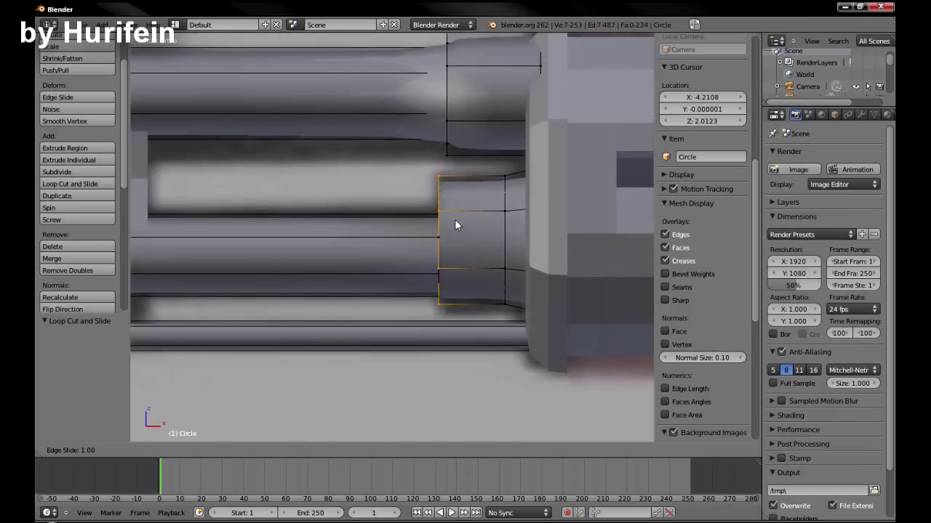
key(ctrl+r)
click(351, 96)
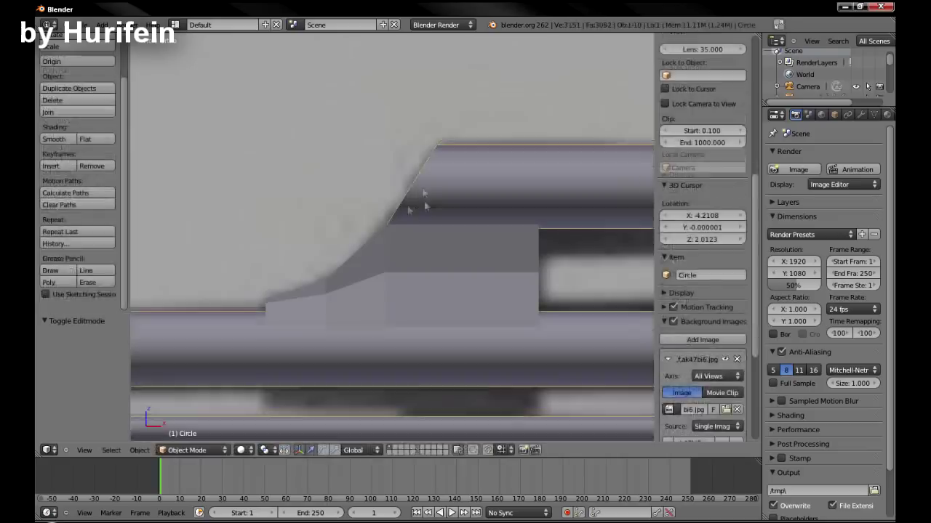
Shrink the ring on the sloped barrel section and add an edge loop there.
key(a)
alt+right_click(488, 207)
key(s)
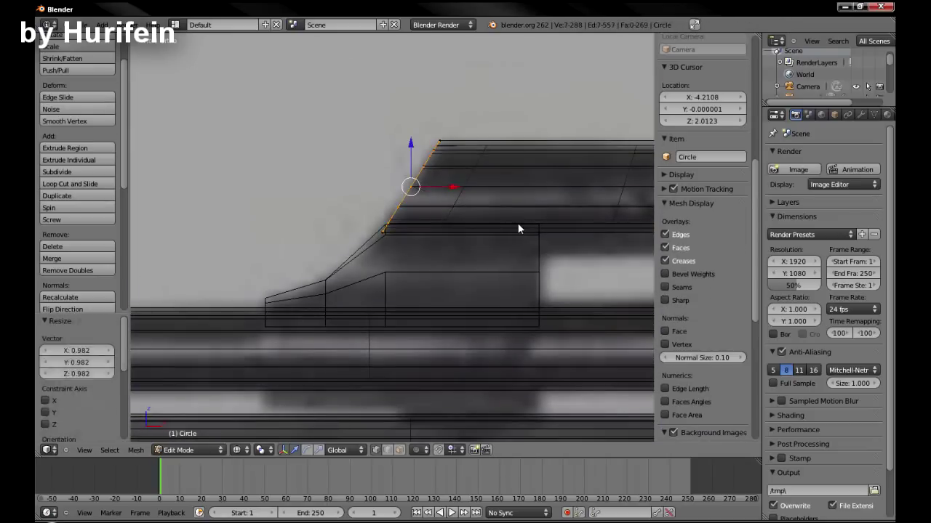
key(z)
key(ctrl+r)
click(492, 183)
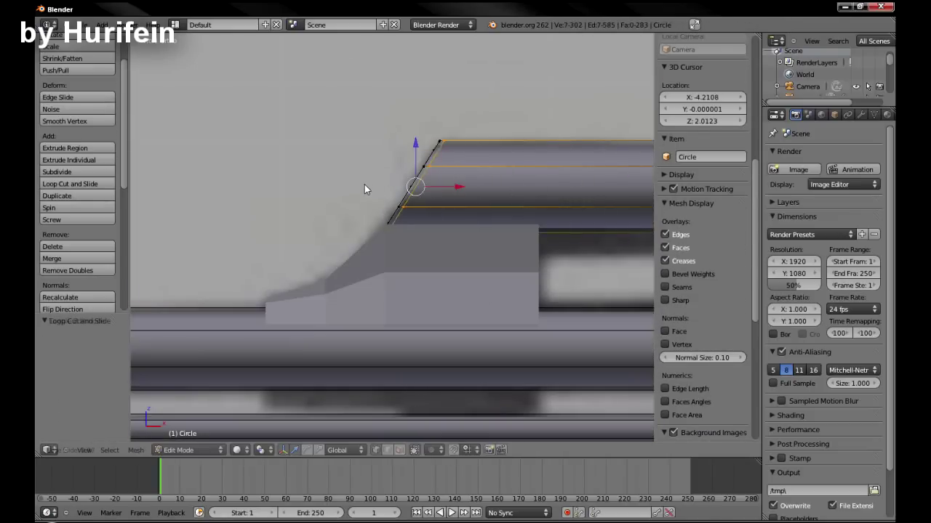
key(Tab)
Cut and slide an edge loop across the block beneath the slope (Cube.001).
right_click(438, 246)
key(Tab)
key(ctrl+r)
click(399, 298)
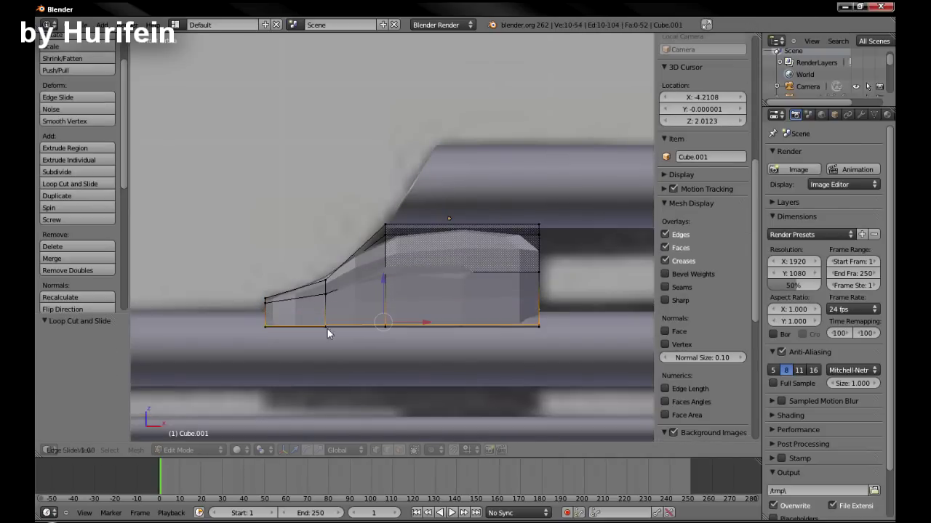
click(385, 214)
middle_drag(384, 270, 216, 197)
key(Tab)
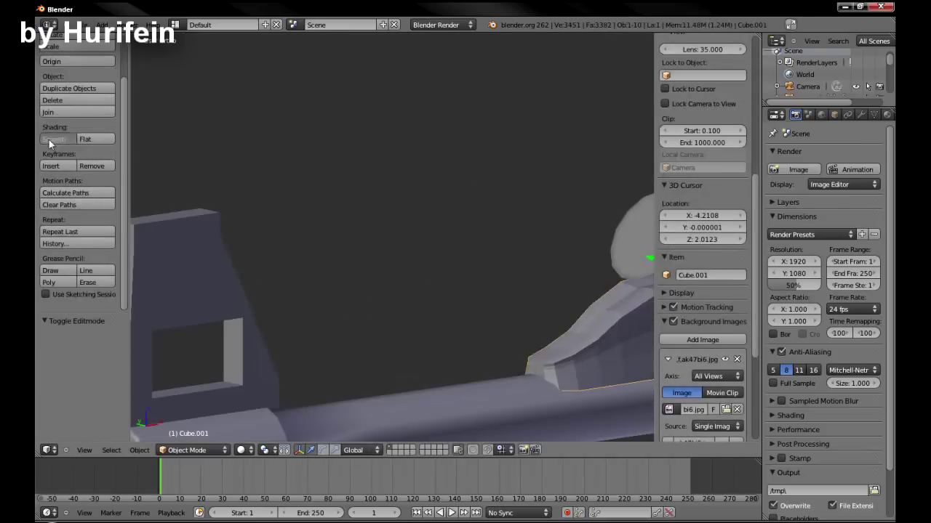
Shade the block smooth and add another sliding edge loop to it.
click(49, 140)
key(Tab)
key(z)
key(z)
key(ctrl+r)
click(394, 233)
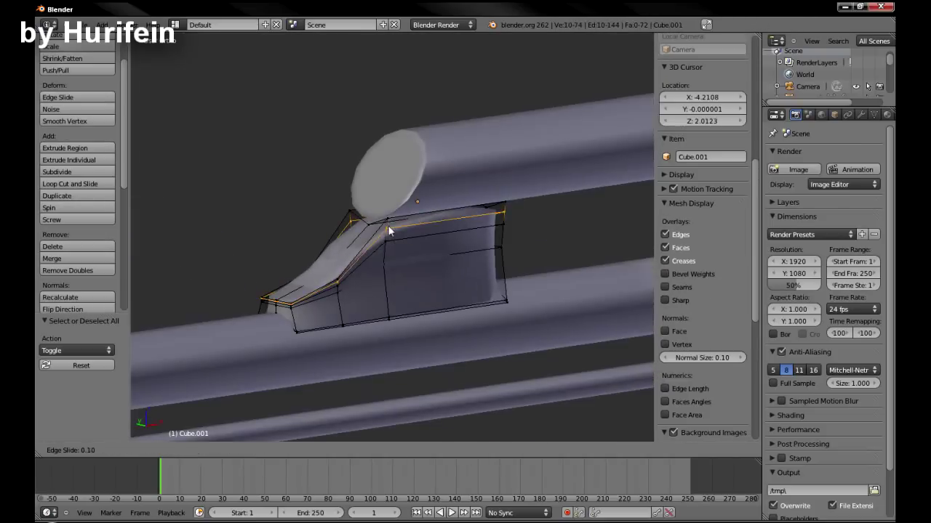
click(389, 231)
key(z)
key(z)
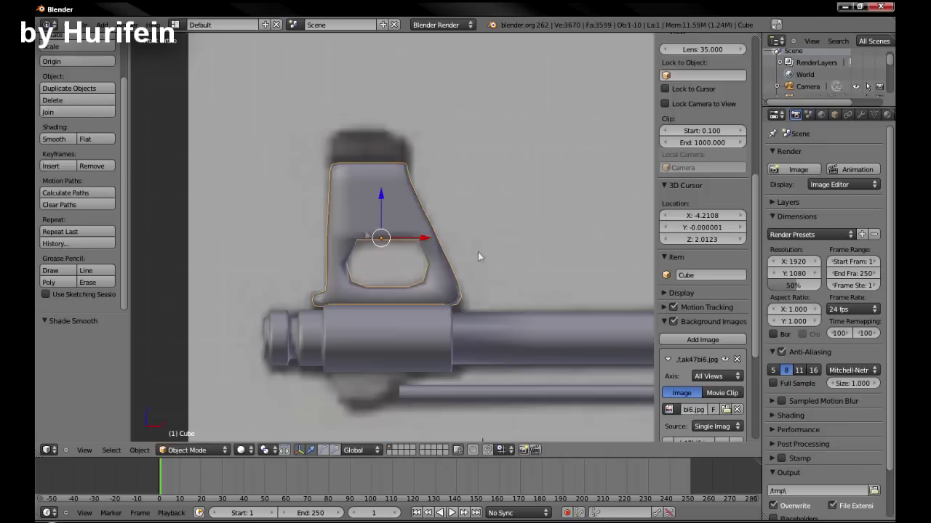
Add edge loops along the front sight's sloped rear and base, then return to object mode.
key(Tab)
key(ctrl+r)
click(344, 248)
click(345, 296)
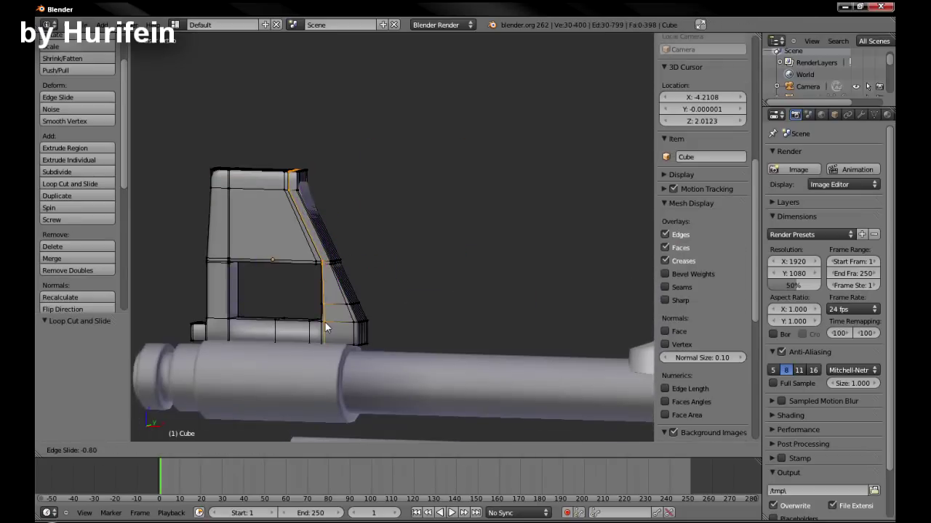
click(324, 322)
key(z)
scroll(437, 290, up, 3)
key(a)
right_click(428, 257)
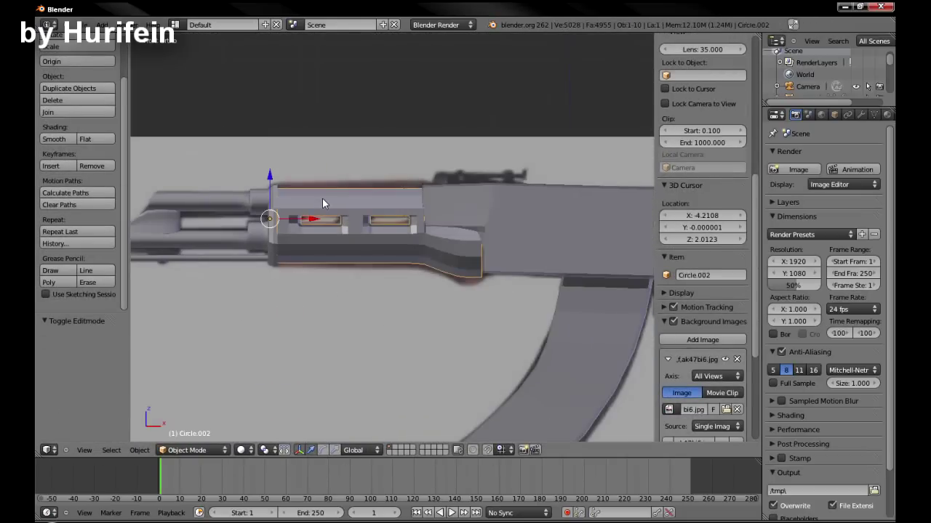
right_click(417, 252)
key(Tab)
key(Tab)
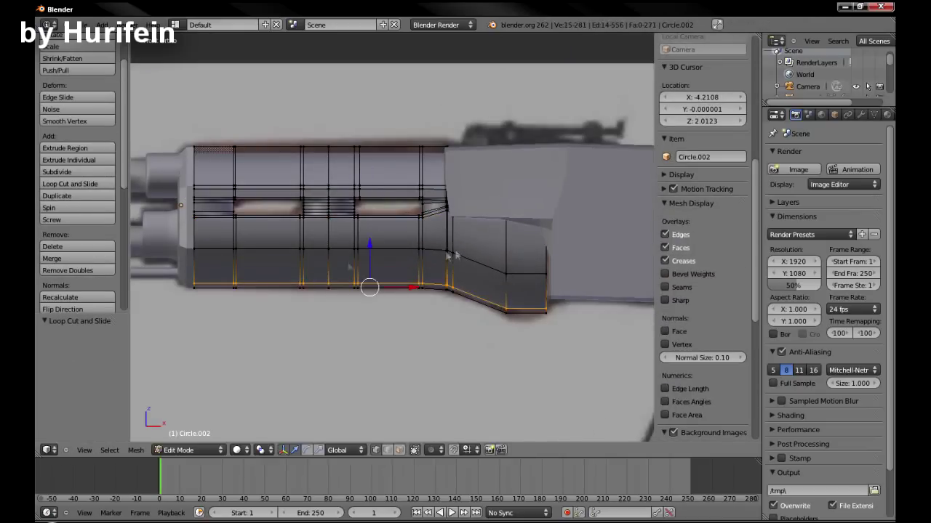
Lower the handguard's rear-end vertices along Z.
right_click(544, 267)
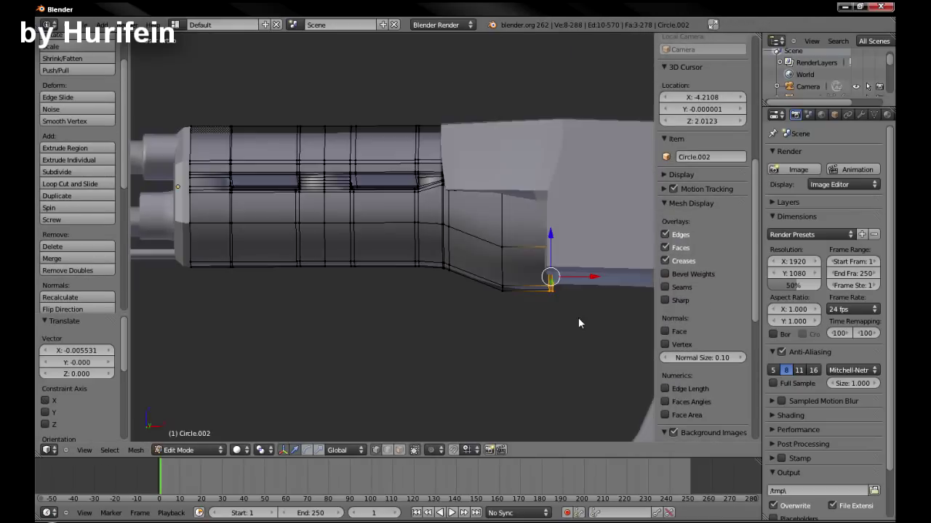
key(g)
key(z)
click(575, 302)
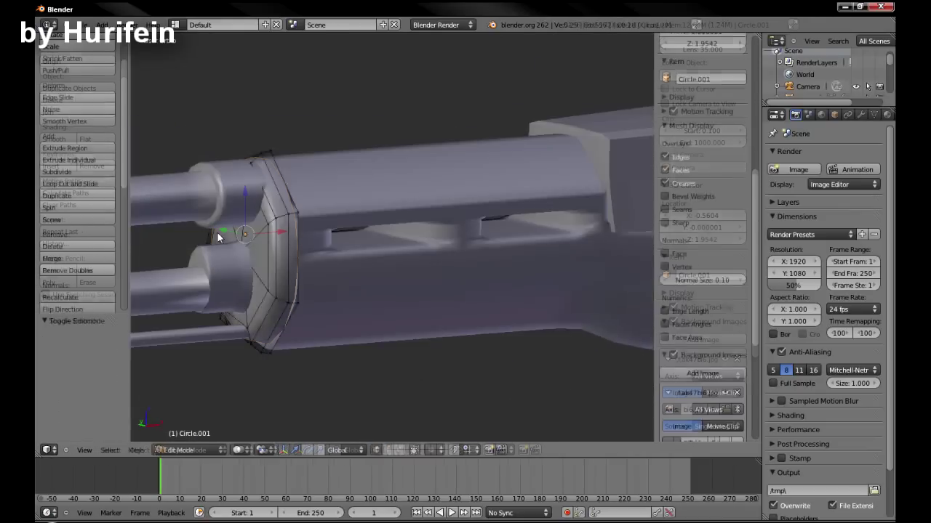
Recalculate the front ring's normals and extrude a lip scaled to 1.11, then inset to 0.84.
key(Tab)
key(ctrl+n)
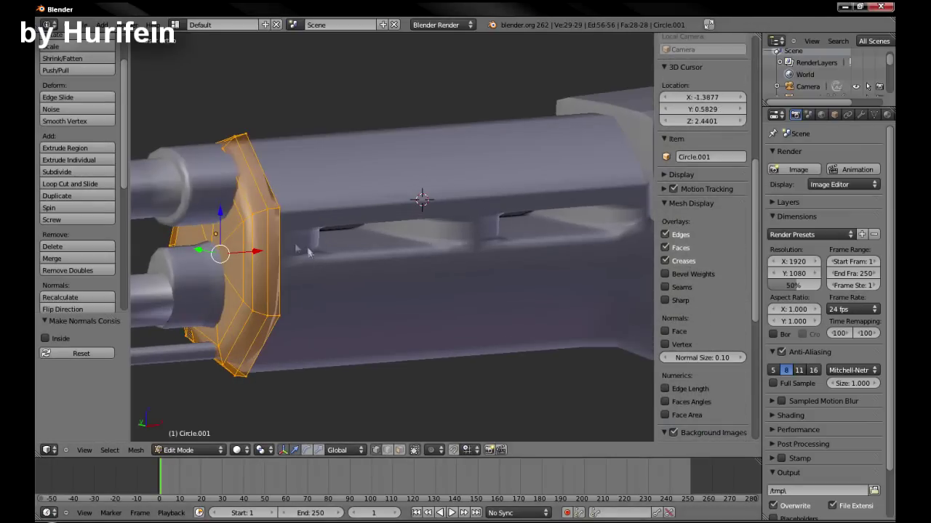
key(s)
click(310, 237)
key(g)
right_click(358, 252)
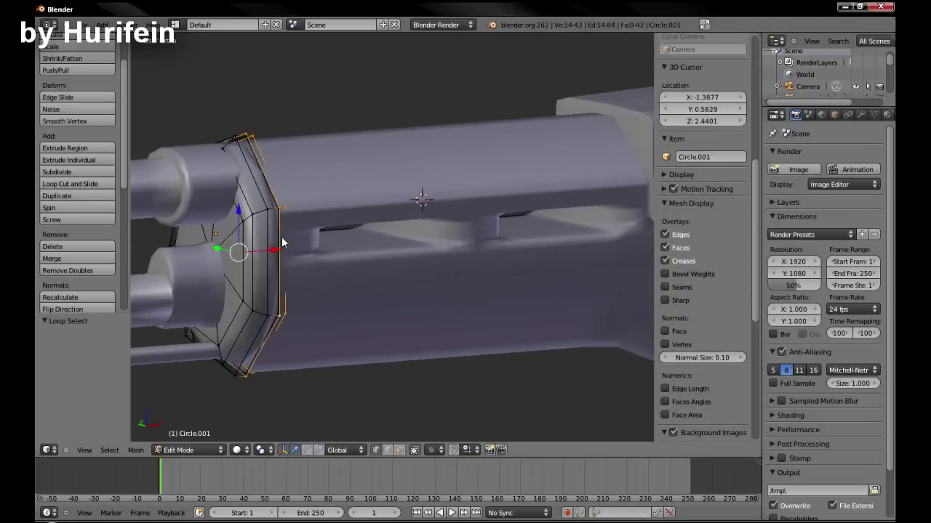
middle_drag(282, 236, 298, 245)
key(s)
click(301, 250)
key(e)
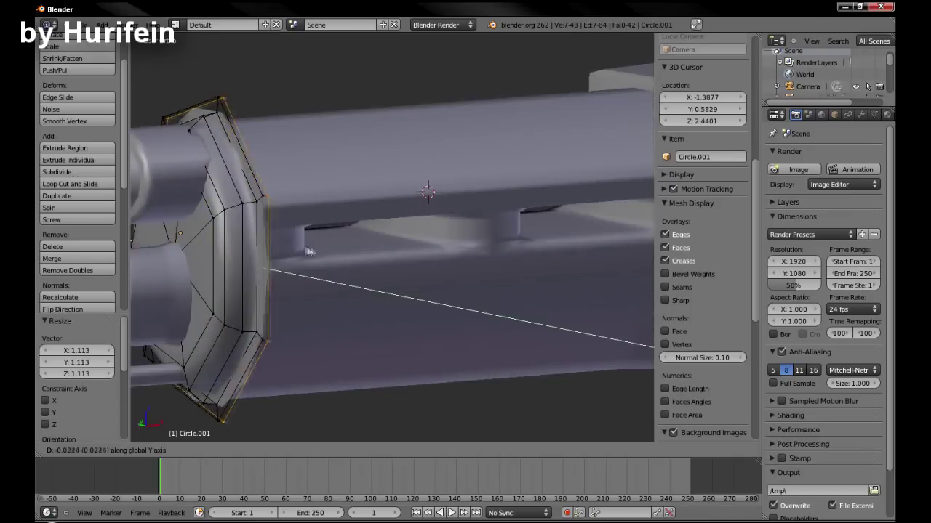
right_click(311, 247)
key(s)
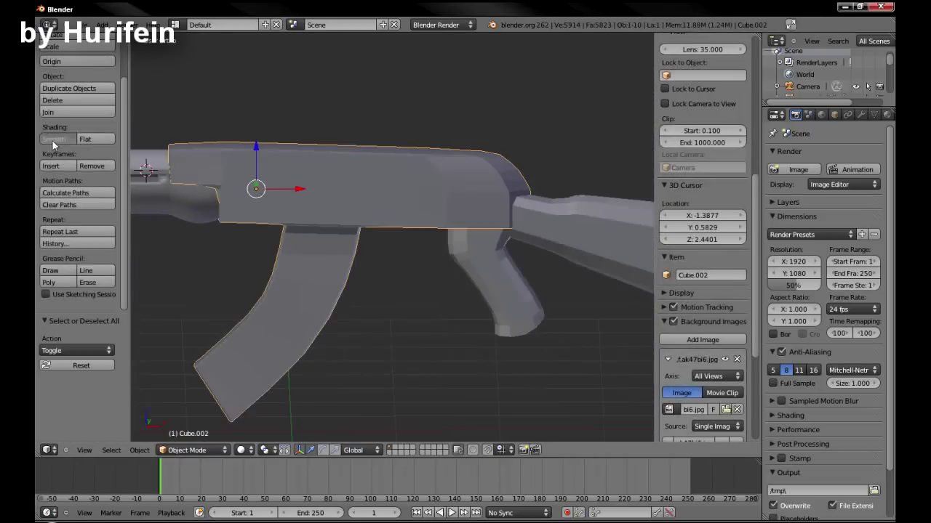
Add two edge loops to the magazine and shift its face strip along Y.
right_click(408, 168)
key(Tab)
key(ctrl+r)
click(319, 375)
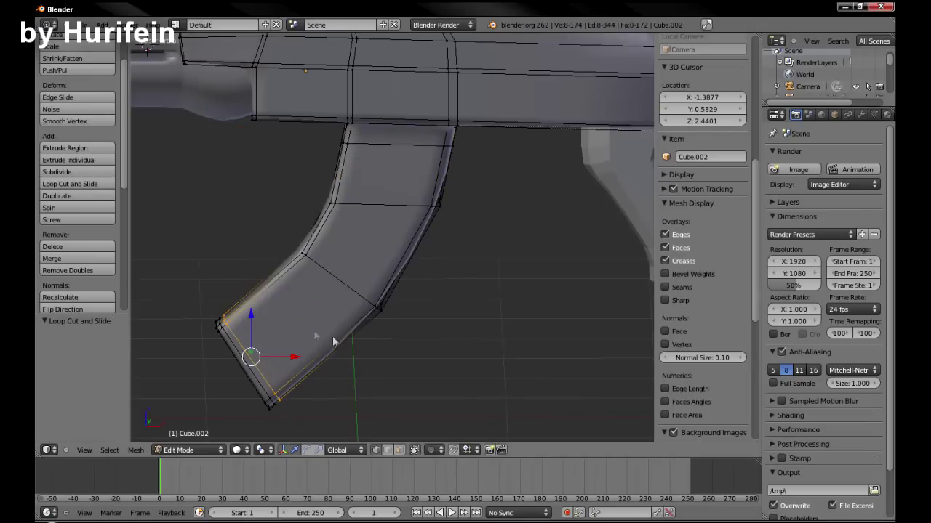
key(ctrl+r)
click(285, 289)
key(ctrl+Tab)
alt+right_click(319, 293)
mouse_move(511, 225)
middle_down()
mouse_move(545, 333)
mouse_move(312, 394)
middle_up()
key(g)
key(y)
click(541, 334)
key(Tab)
Render the finished rifle with F12 and return to the viewport.
scroll(408, 173, down, 3)
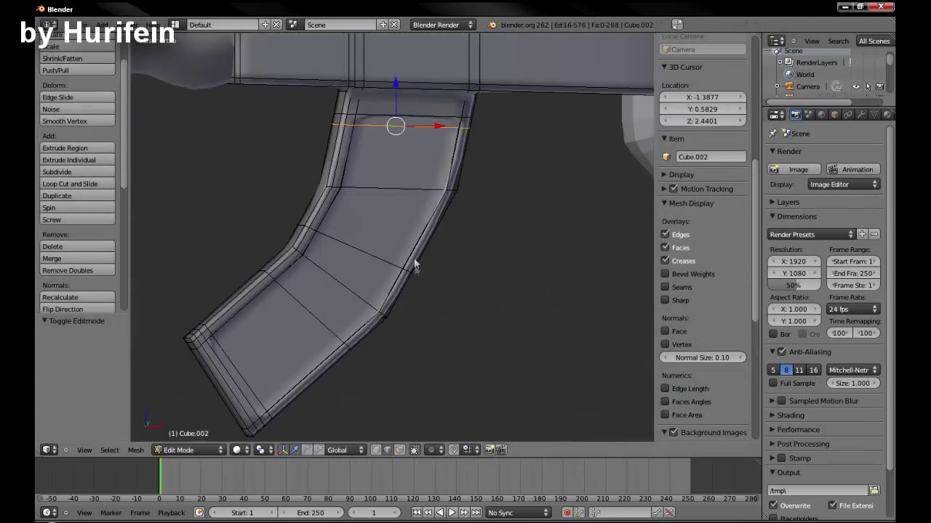
key(ctrl+r)
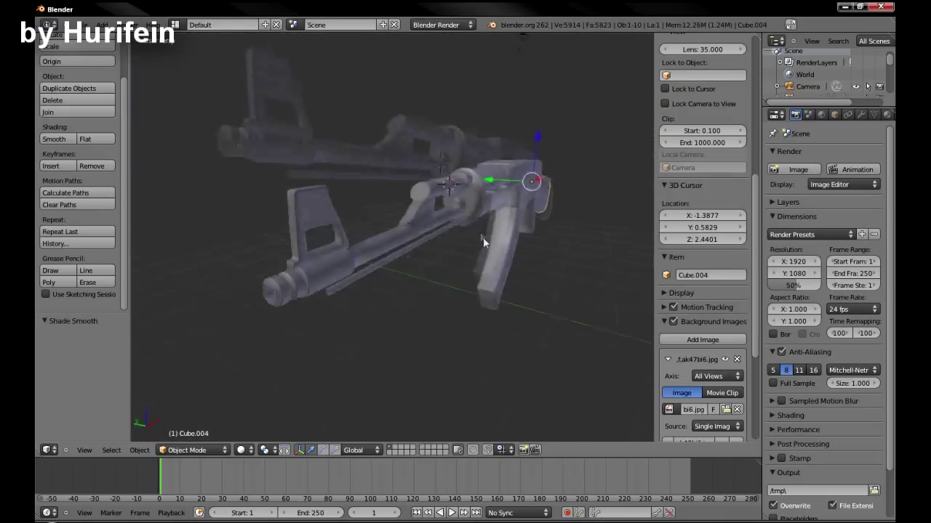
key(F12)
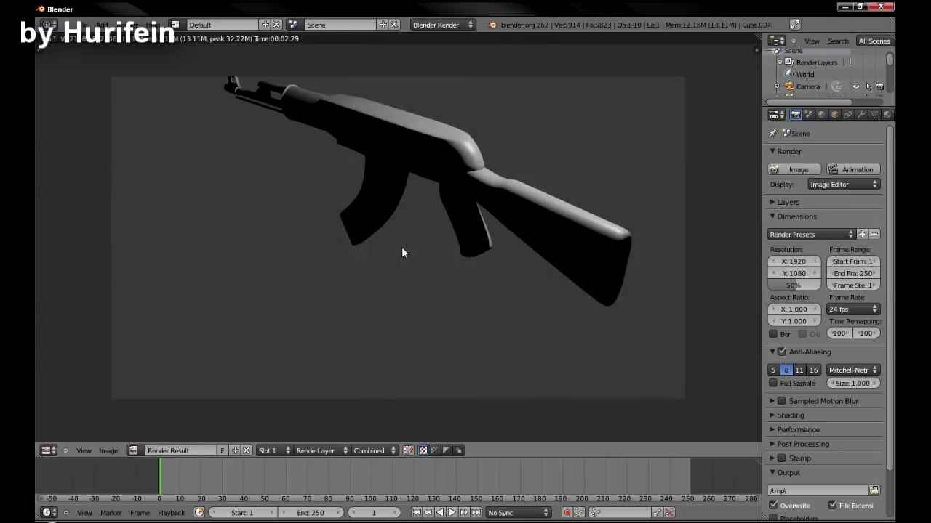
key(Escape)
middle_drag(401, 246, 427, 250)
key(a)
click(439, 225)
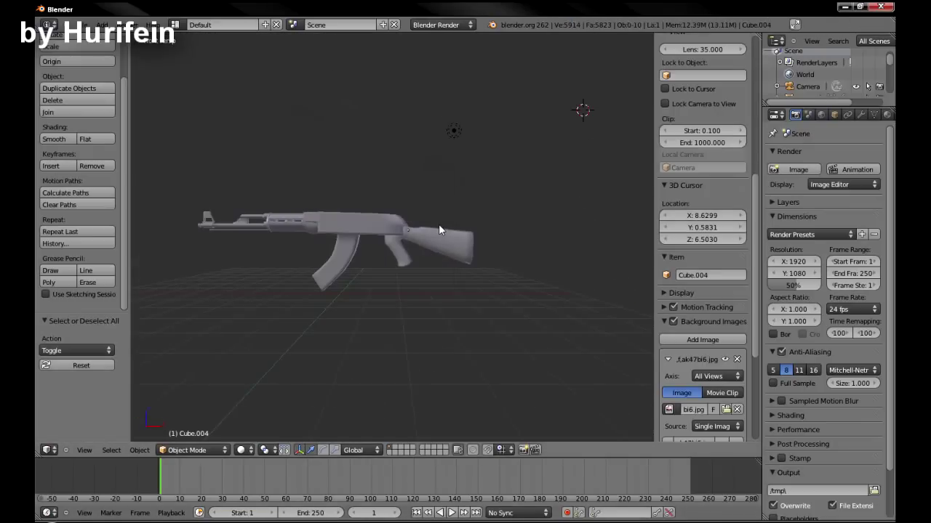